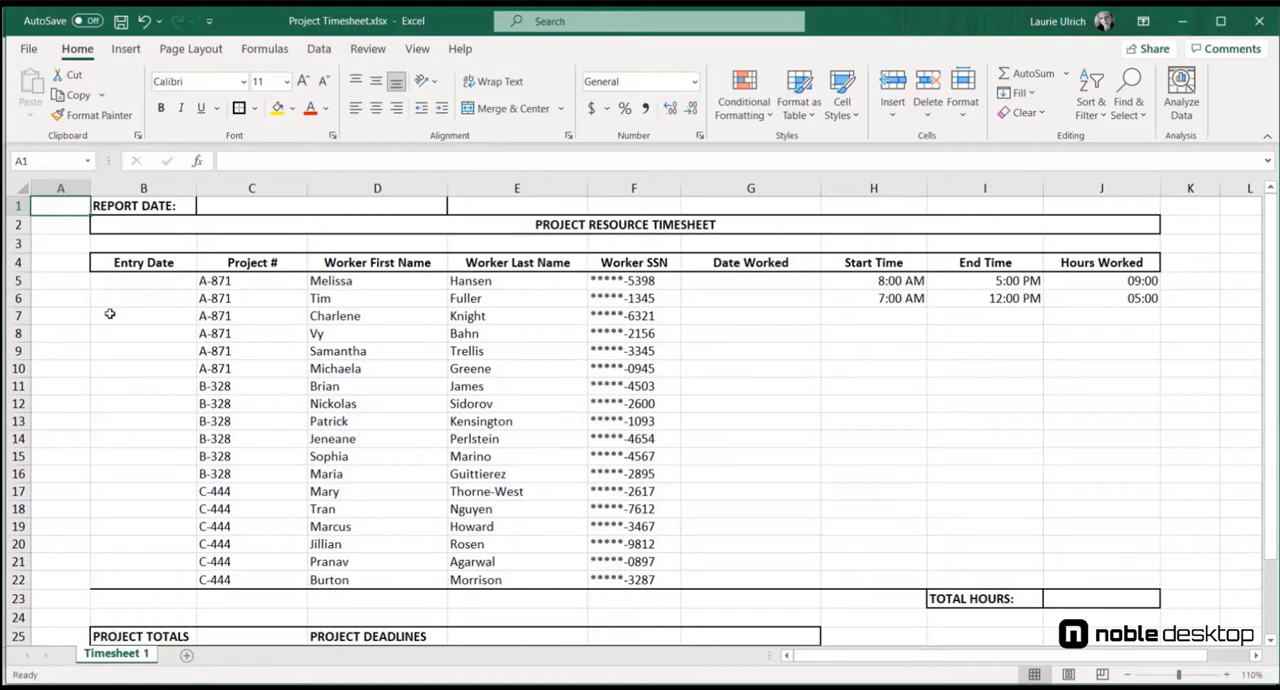
# Step: Enter =TODAY() in the TODAY cell for project A-871 (F27) in the project deadlines table
pyautogui.scroll(-5, 110, 314)
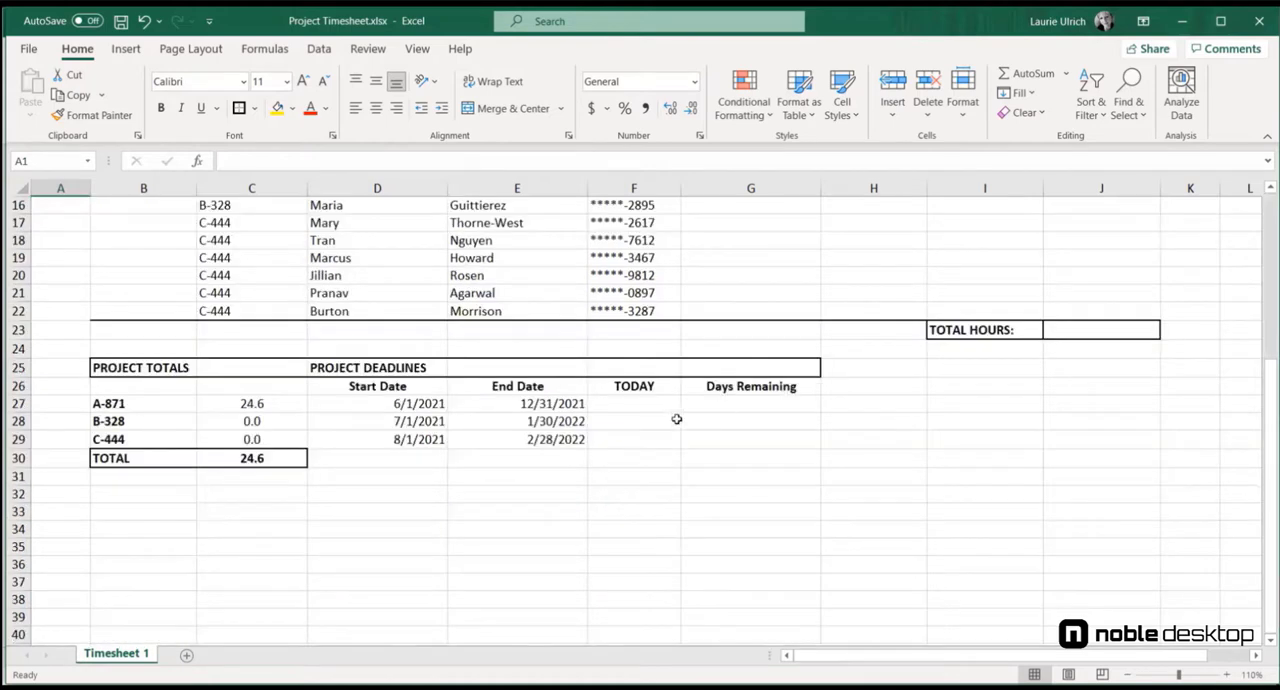
pyautogui.click(663, 405)
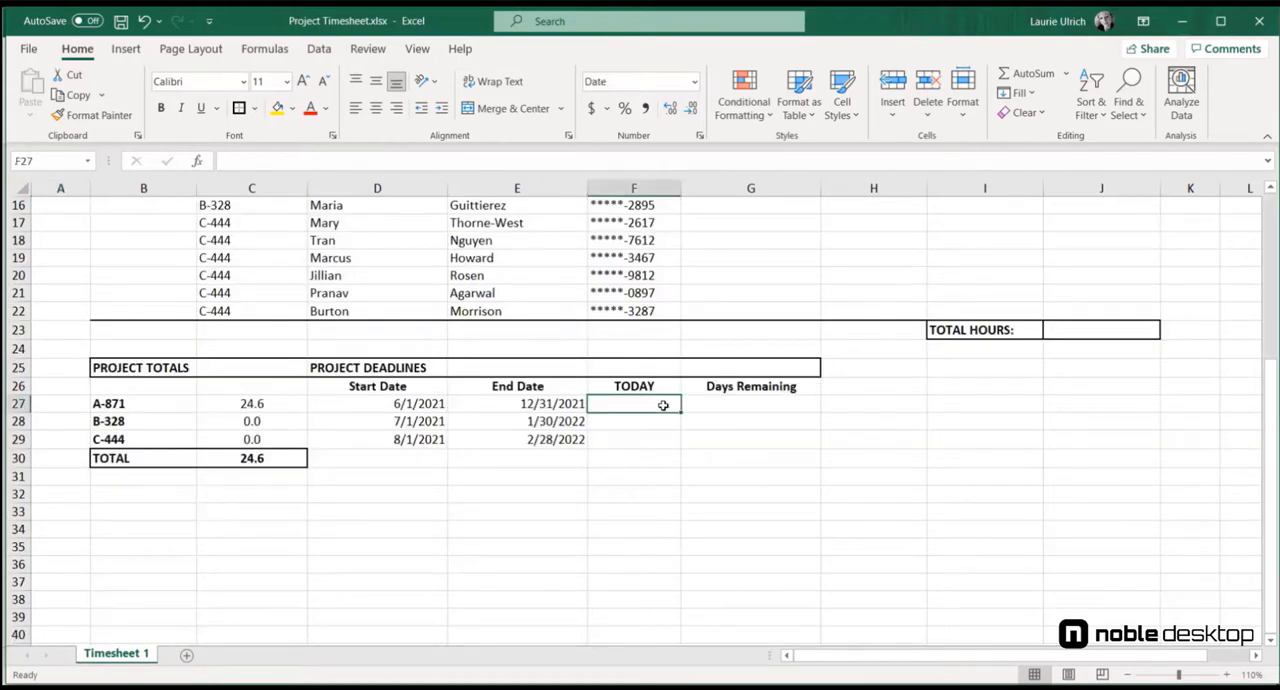
pyautogui.write('=')
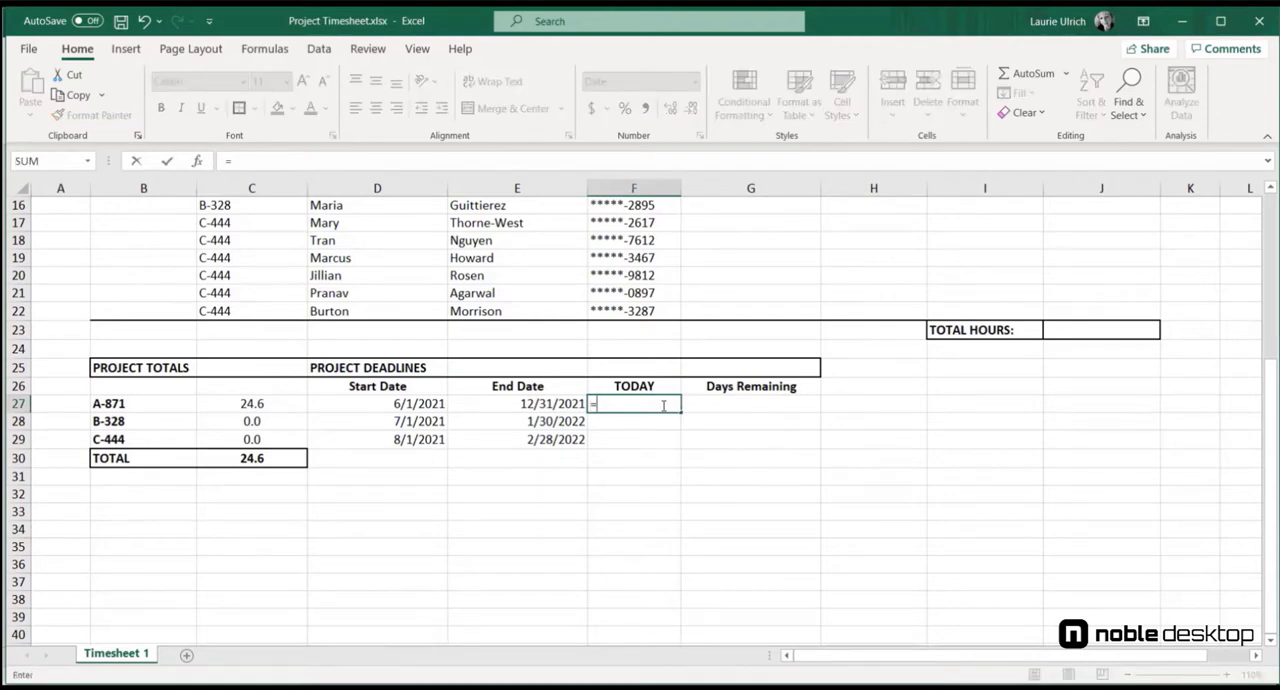
pyautogui.write('TODA')
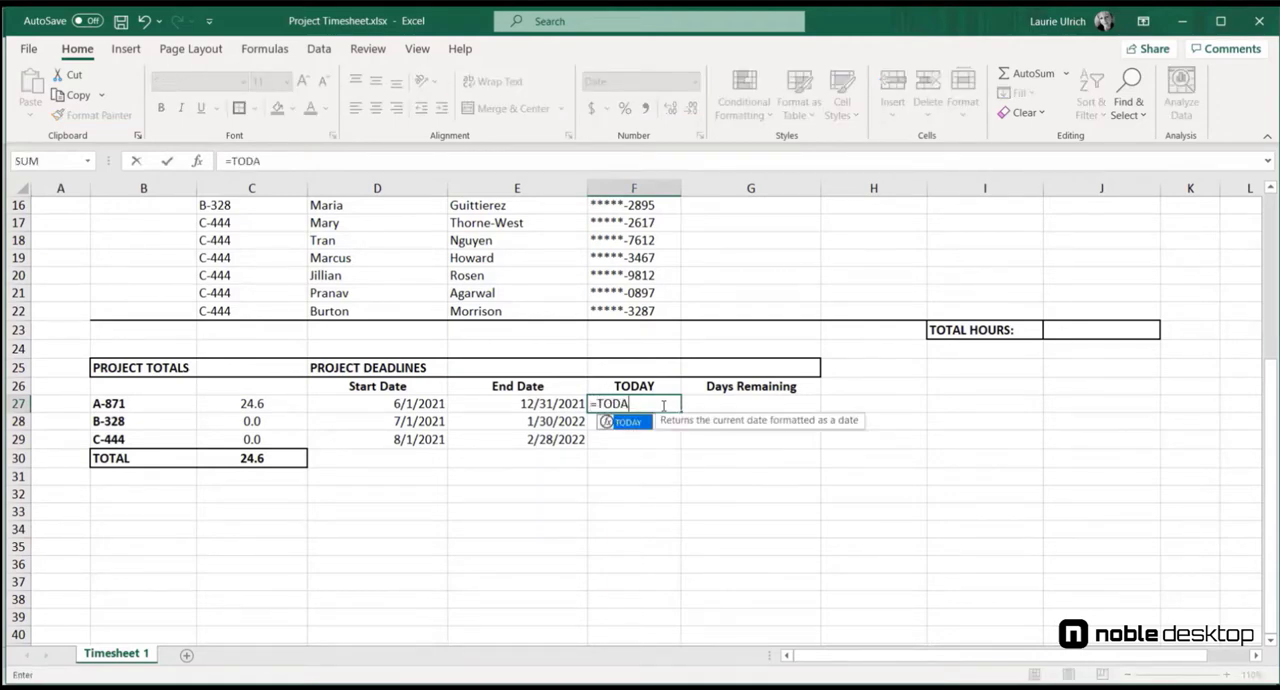
pyautogui.write('Y()')
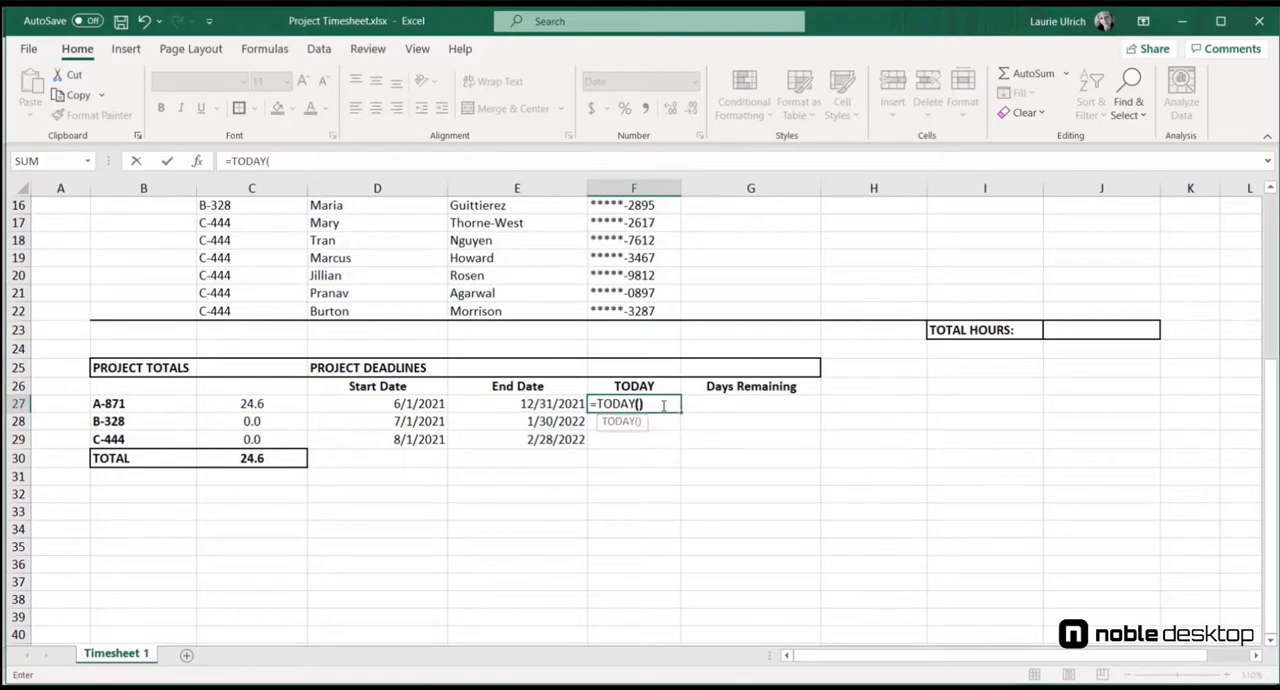
pyautogui.press('Return')
# Step: Enter =TODAY() in the TODAY cells for projects B-328 (F28) and C-444 (F29)
pyautogui.write('=')
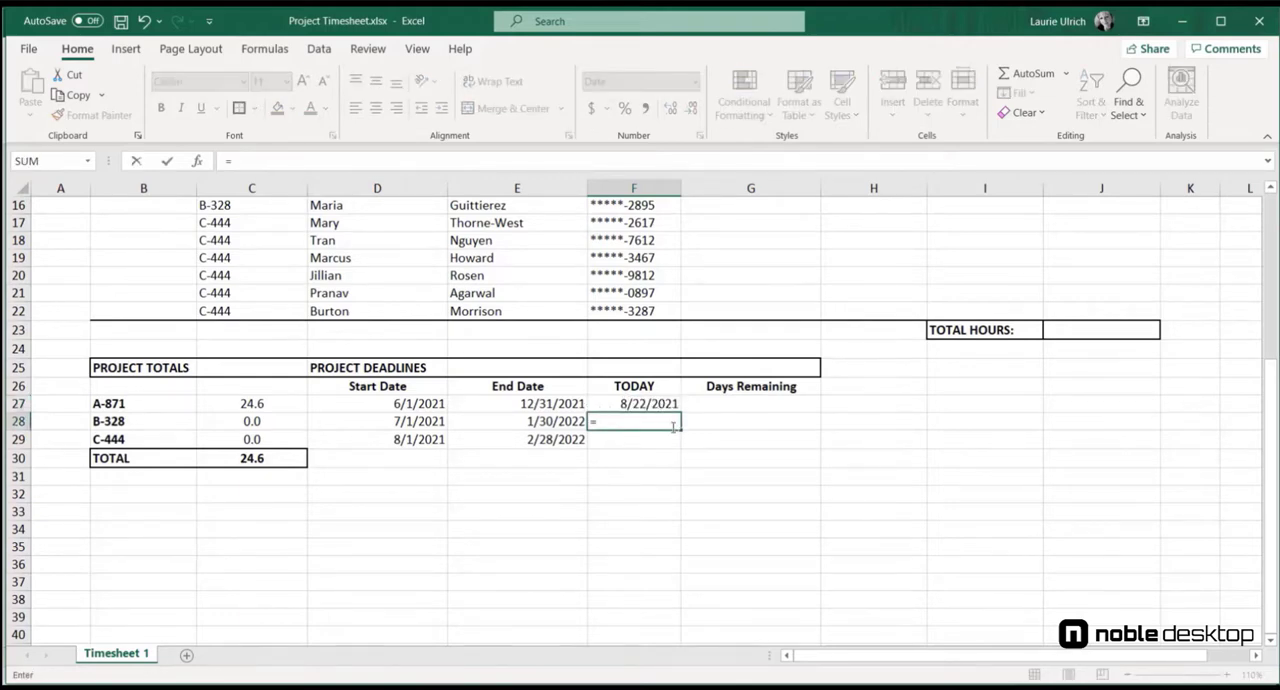
pyautogui.write('TODAY(')
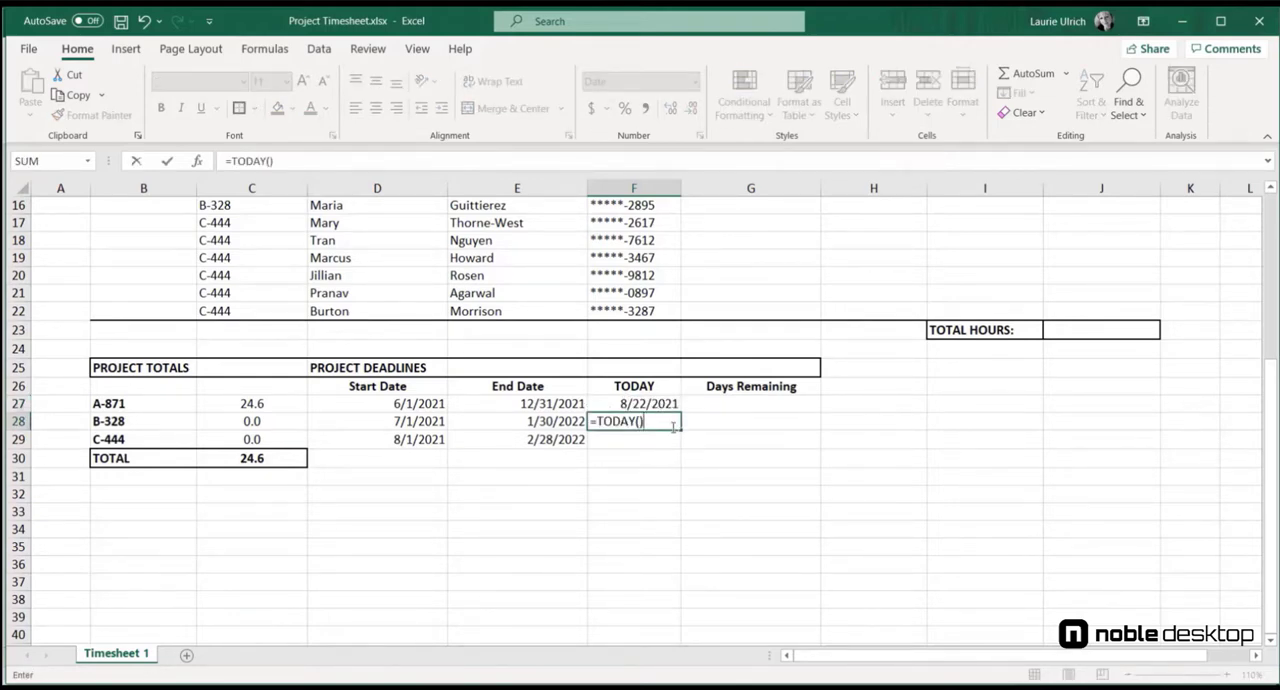
pyautogui.press('Return')
pyautogui.write('=TODAY()')
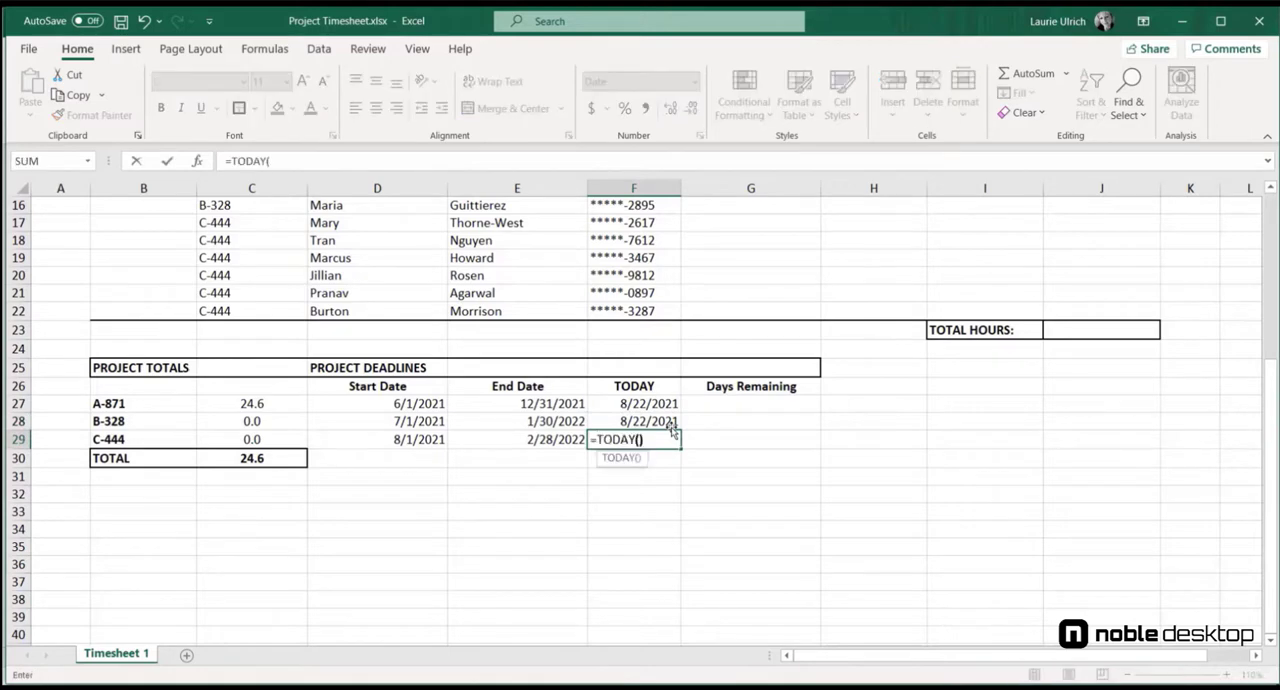
pyautogui.press('Return')
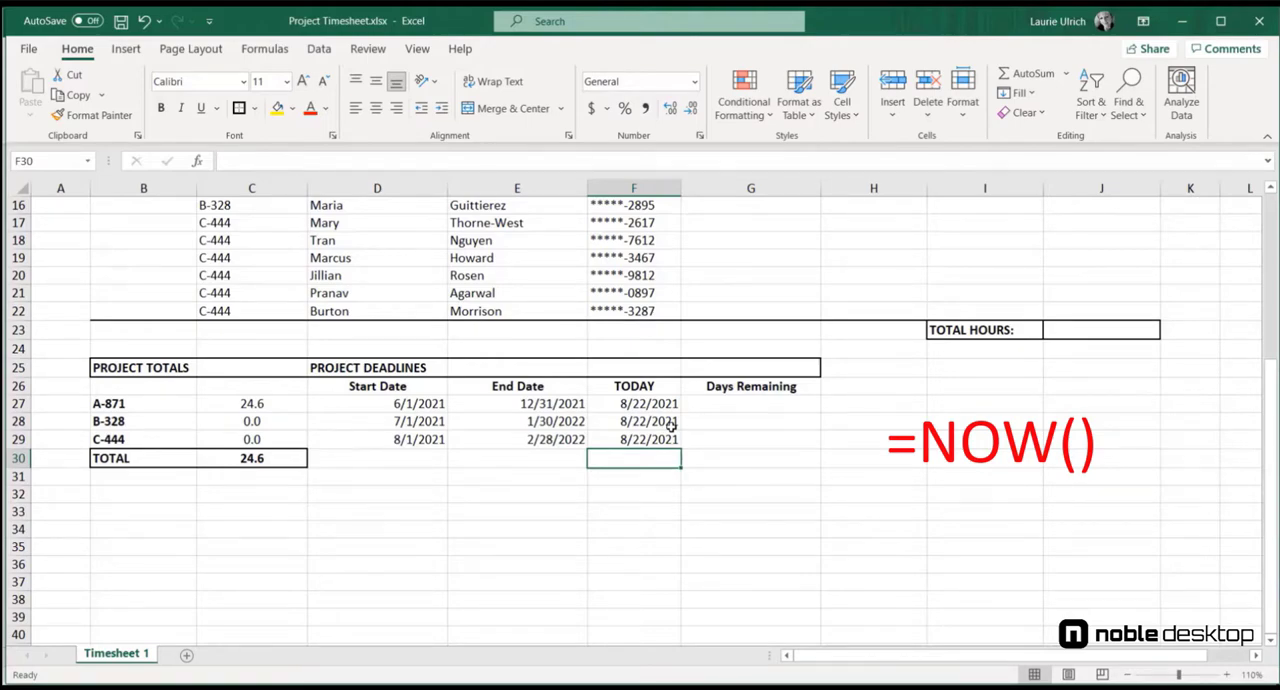
# Step: Enter =NOW() in the merged cell beside REPORT DATE in row 1
pyautogui.scroll(5, 378, 206)
pyautogui.click(378, 206)
pyautogui.write('=')
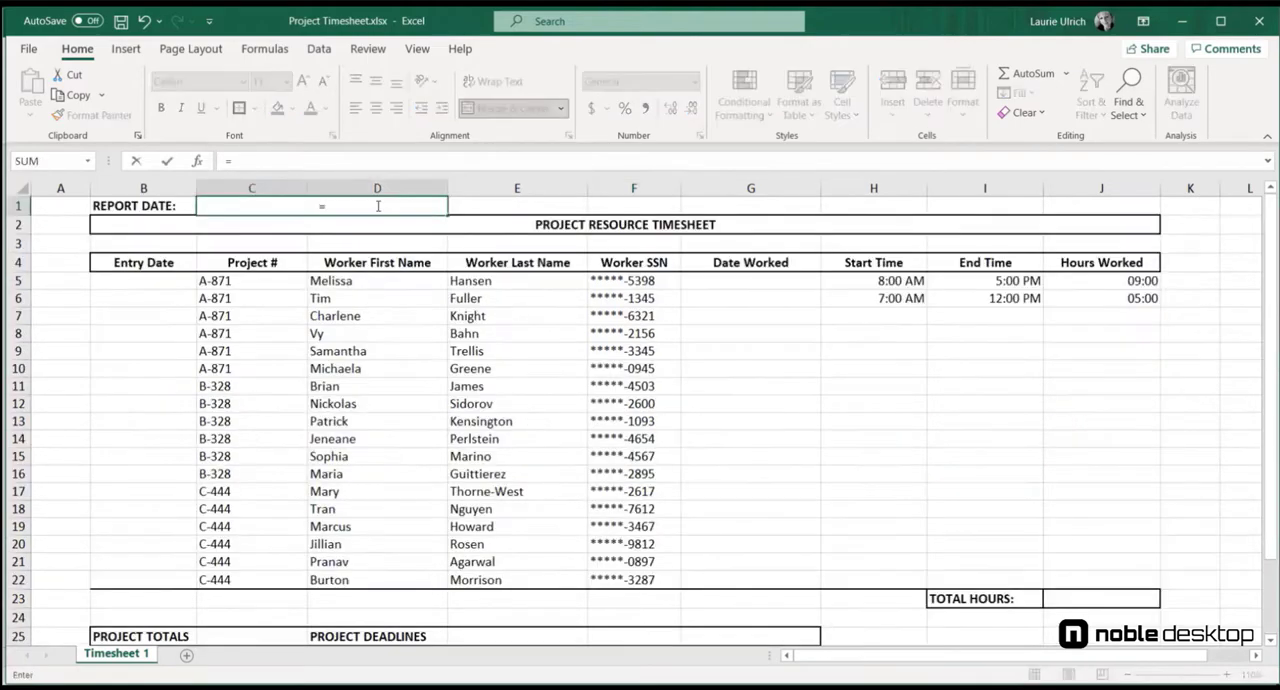
pyautogui.write('N')
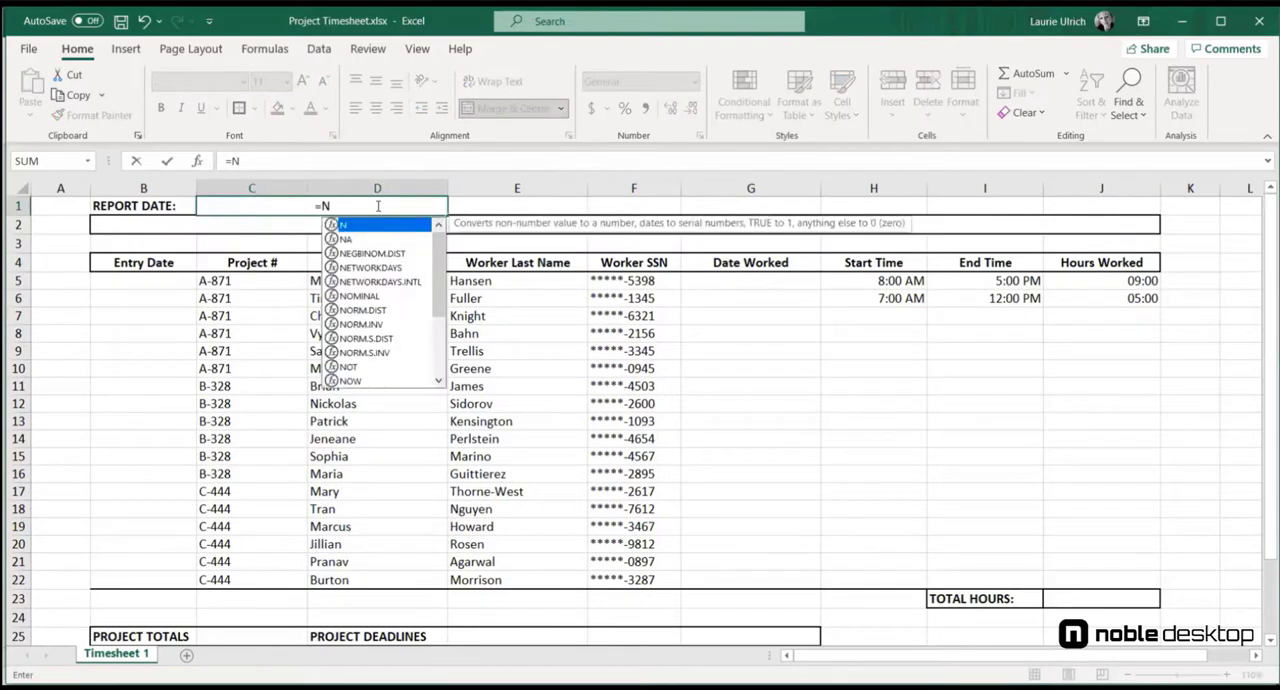
pyautogui.write('OW')
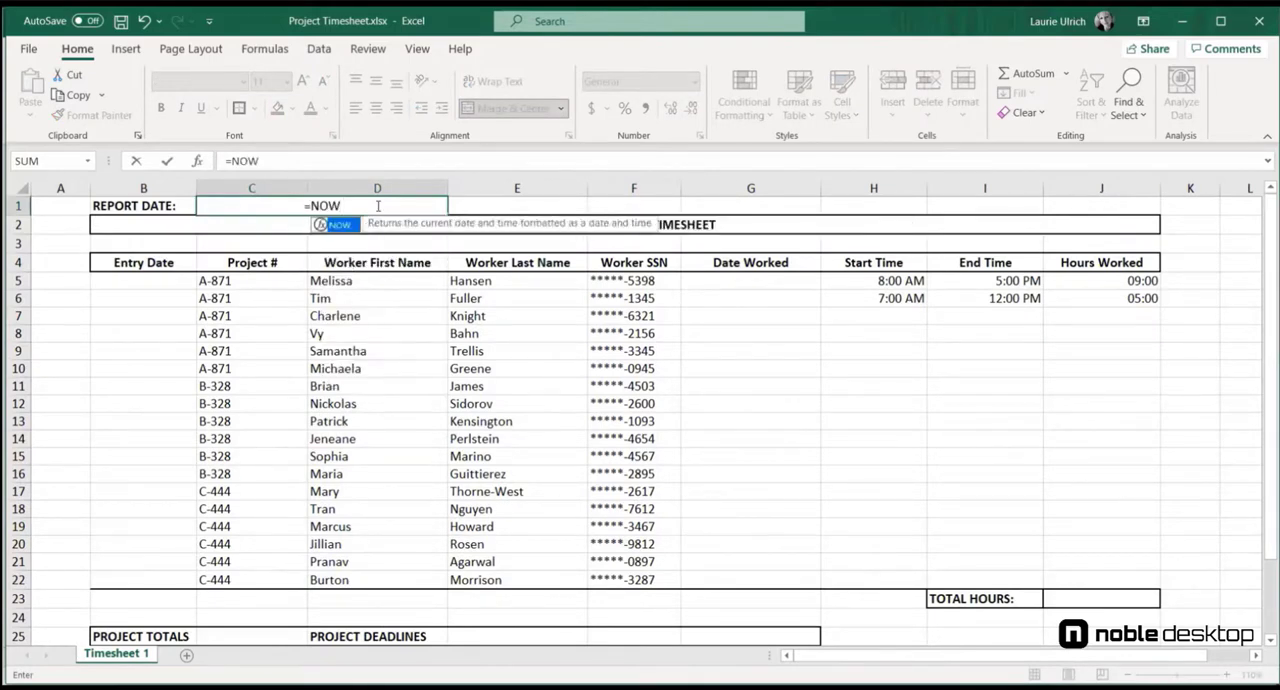
pyautogui.write('()')
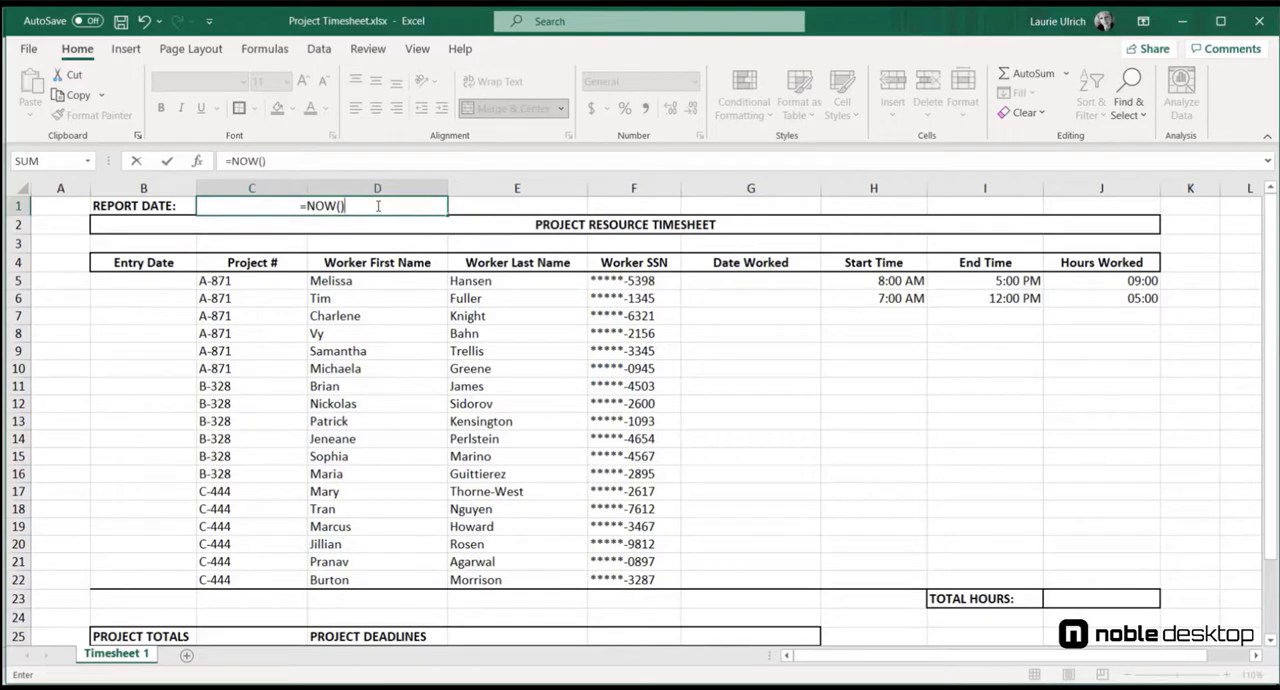
pyautogui.press('Return')
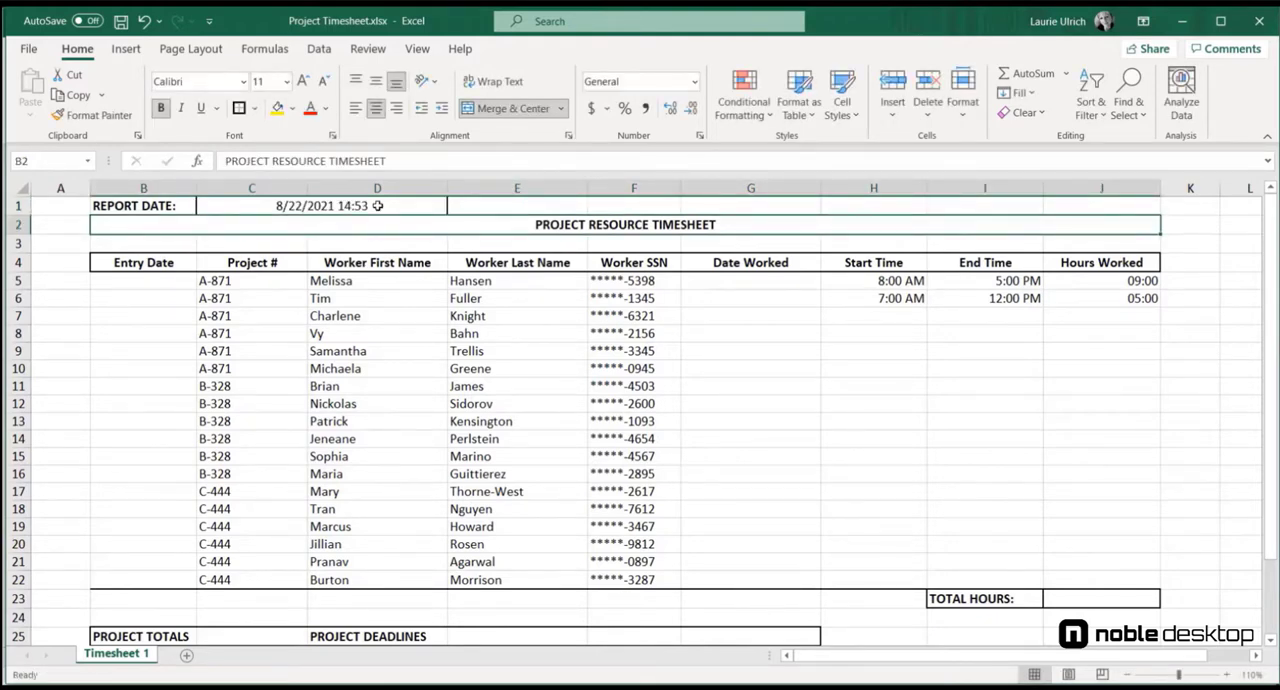
# Step: Calculate project A-871's Days Remaining in G27 with =DAYS(E27,F27)
pyautogui.scroll(-4, 768, 459)
pyautogui.click(768, 459)
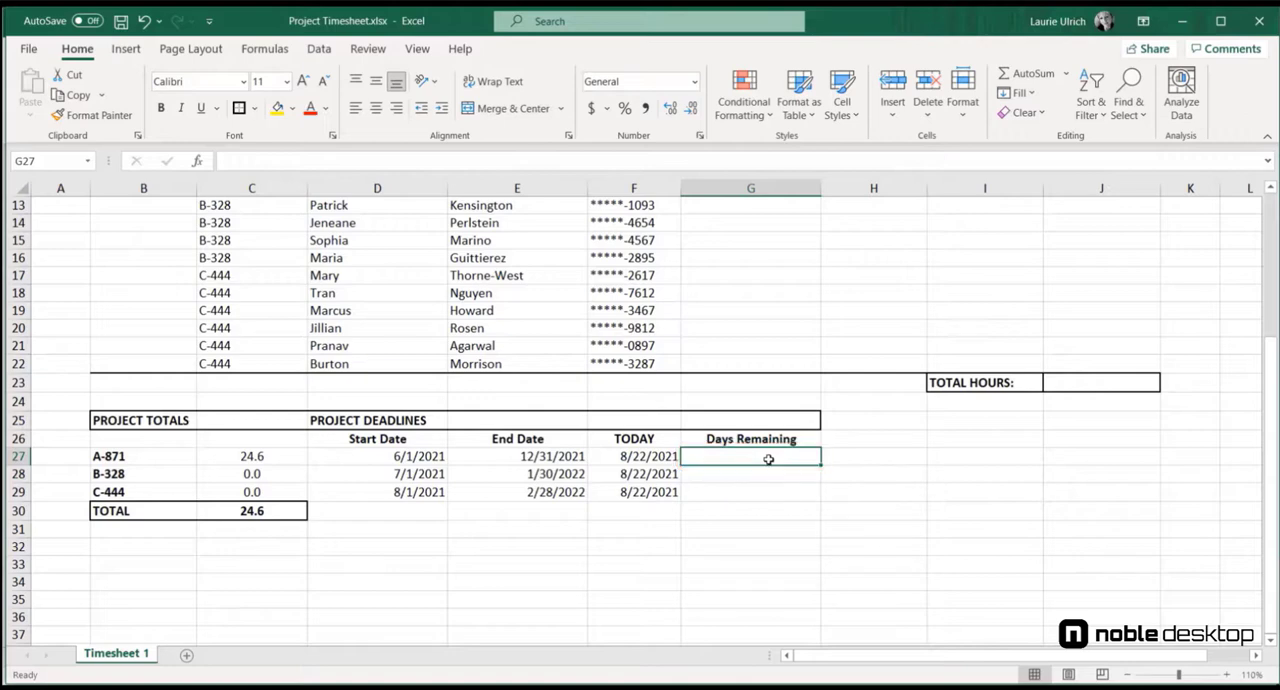
pyautogui.write('=DAYS(')
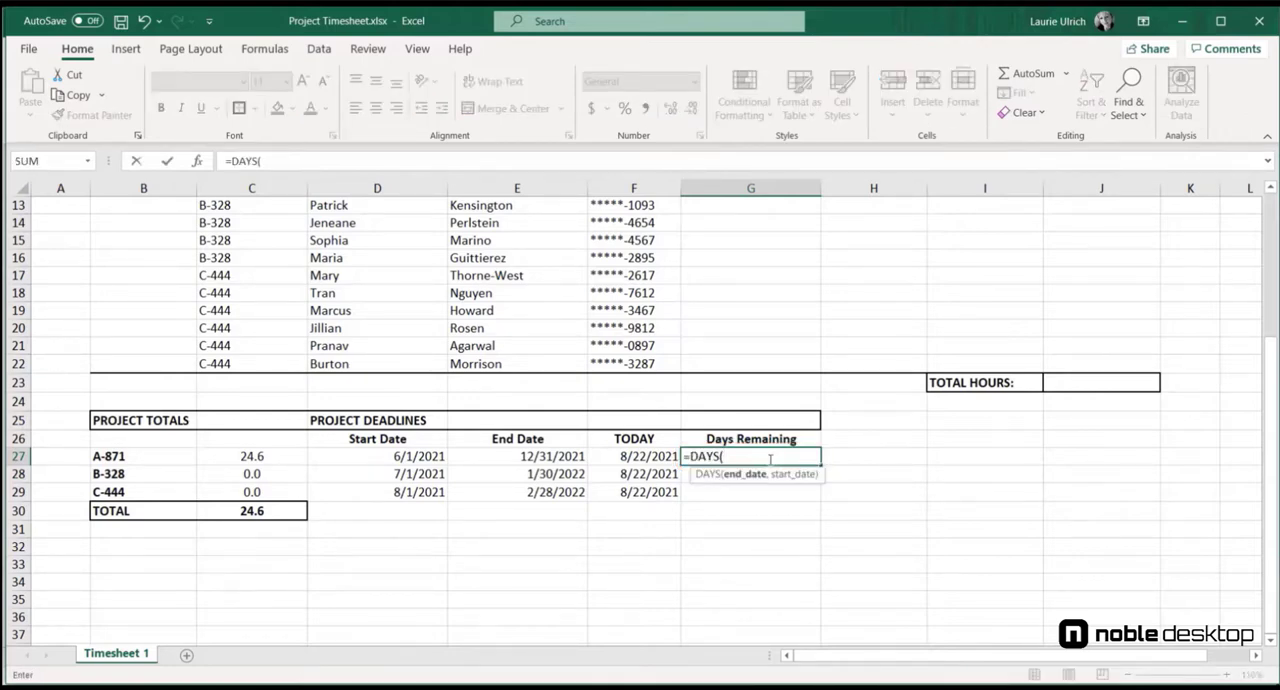
pyautogui.click(545, 460)
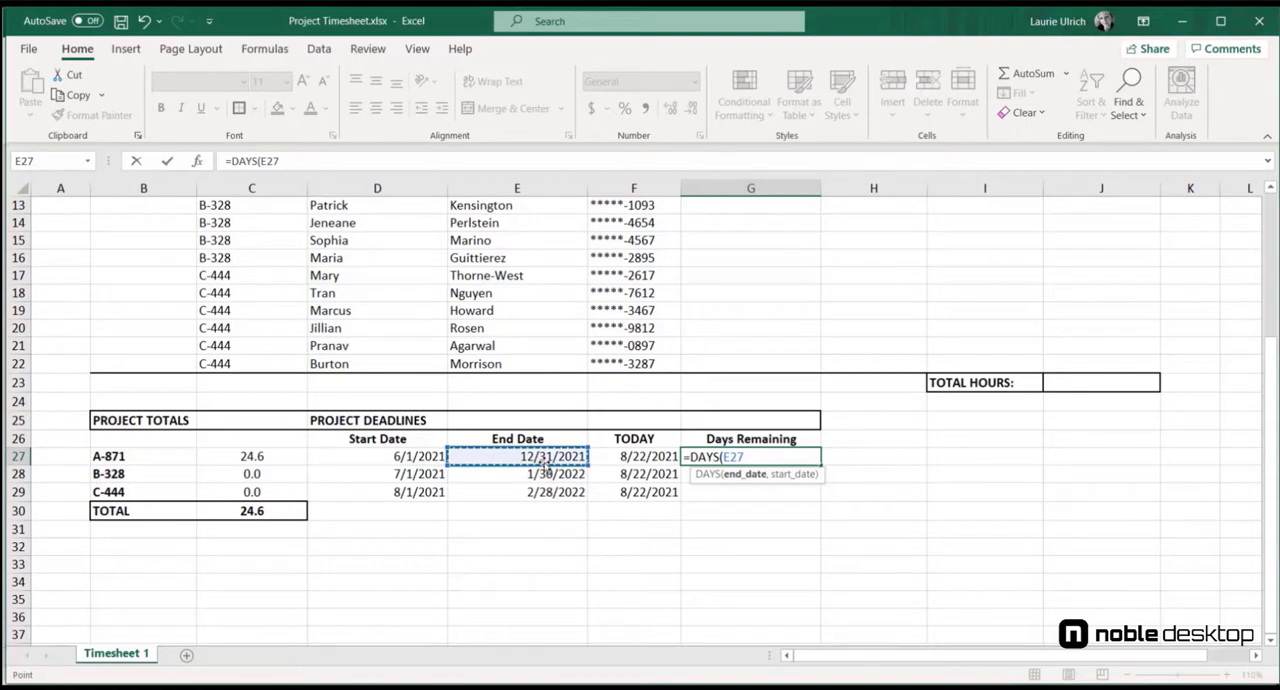
pyautogui.write(',')
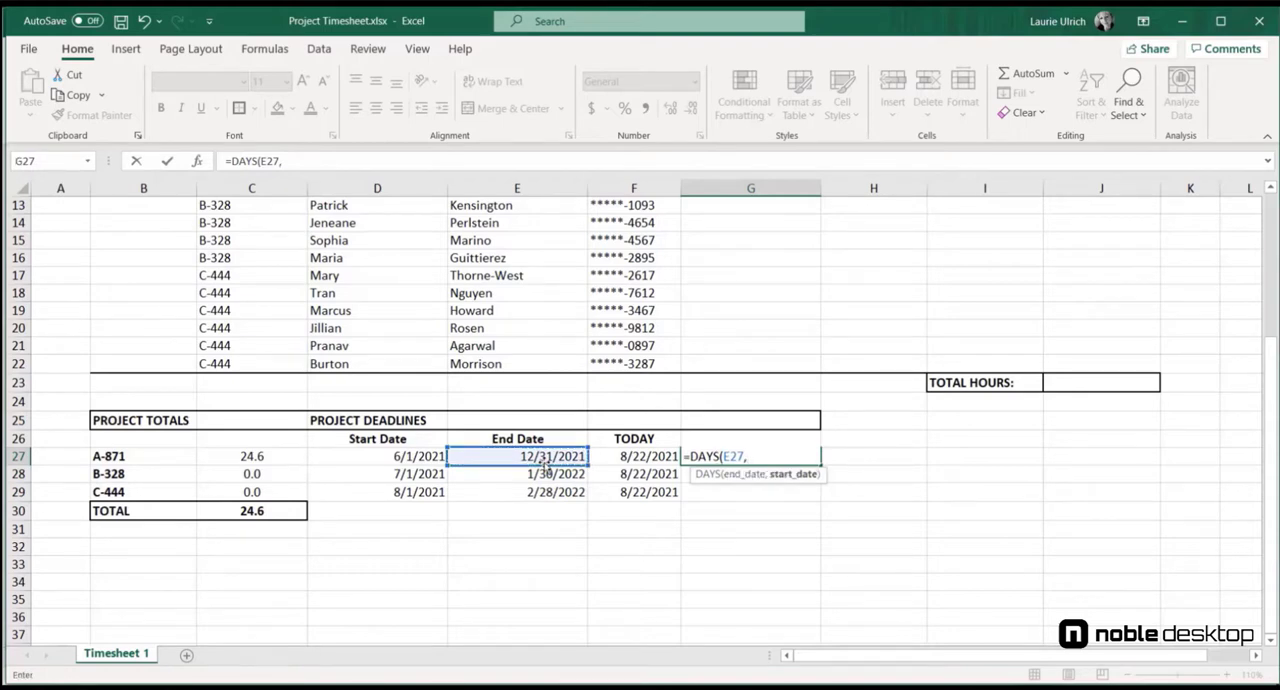
pyautogui.click(652, 456)
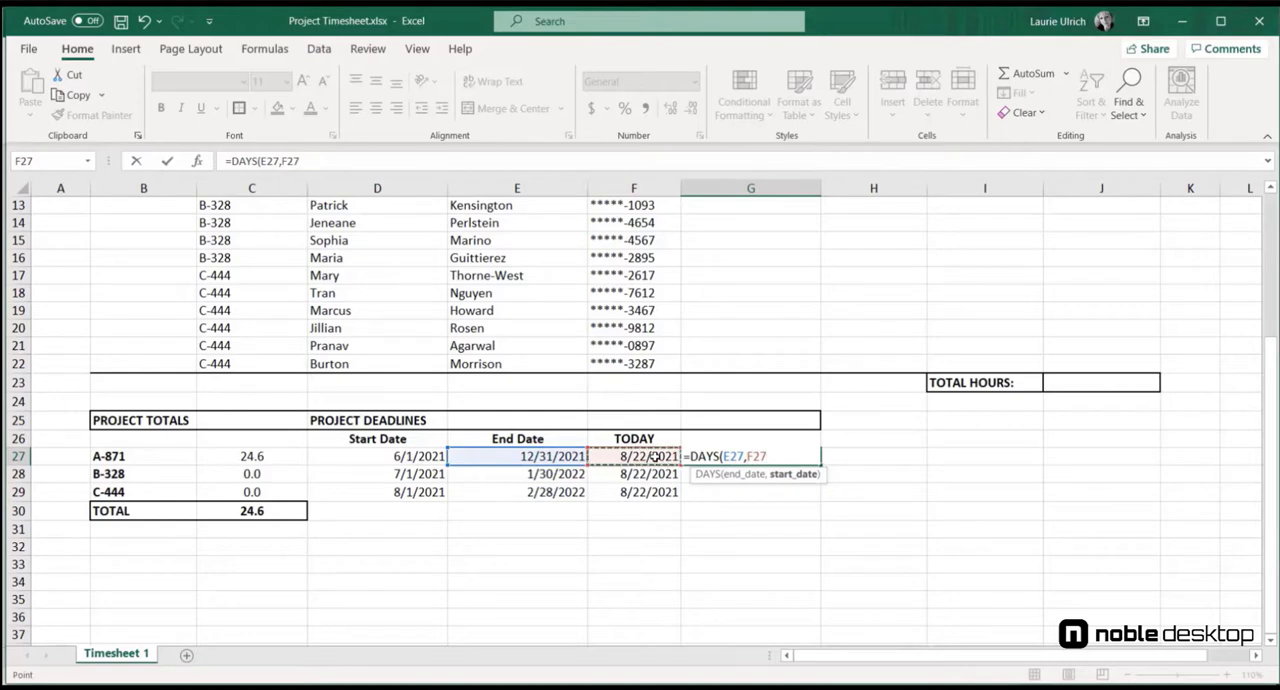
pyautogui.write(')')
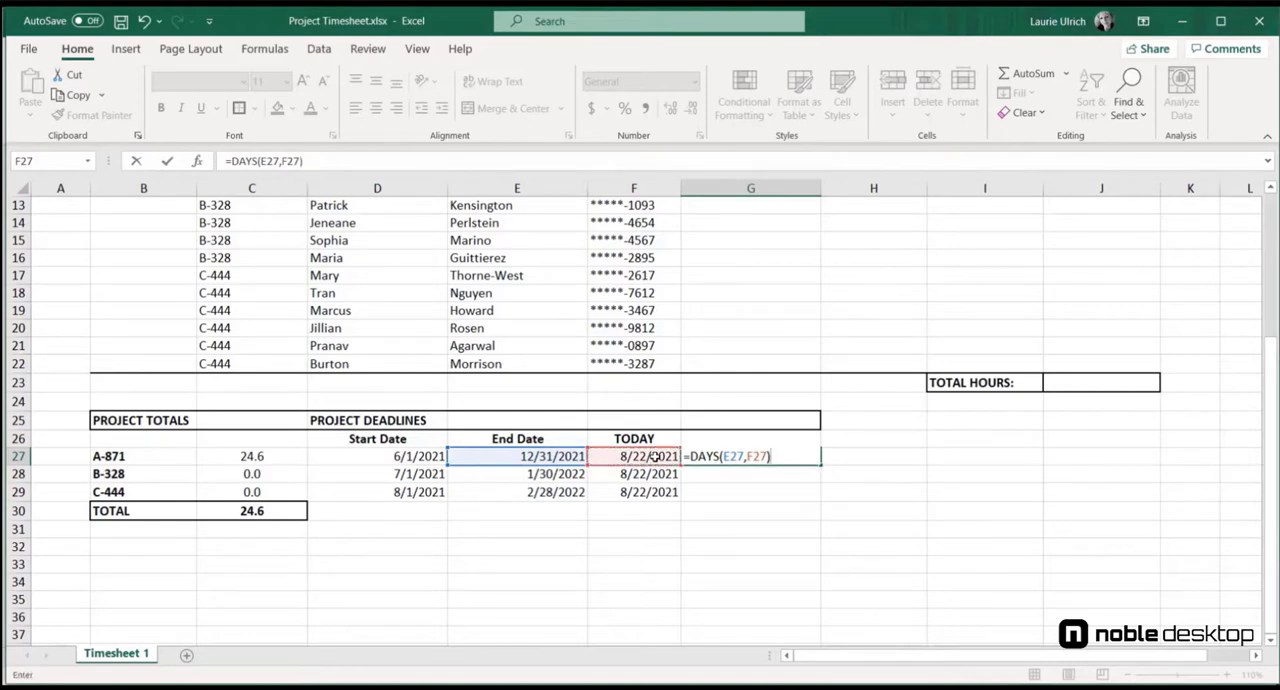
pyautogui.press('Return')
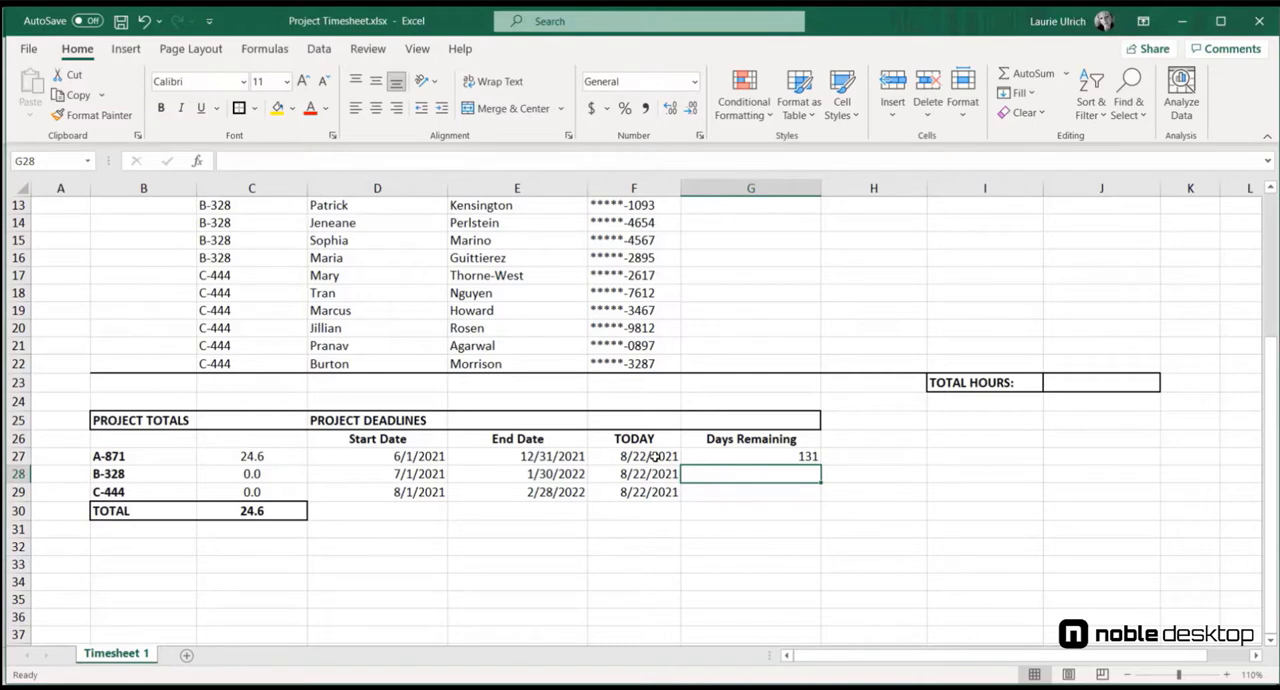
# Step: Fill in project B-328's Days Remaining in G28 with =DAYS(E28,D28)
pyautogui.write('=DAYS(')
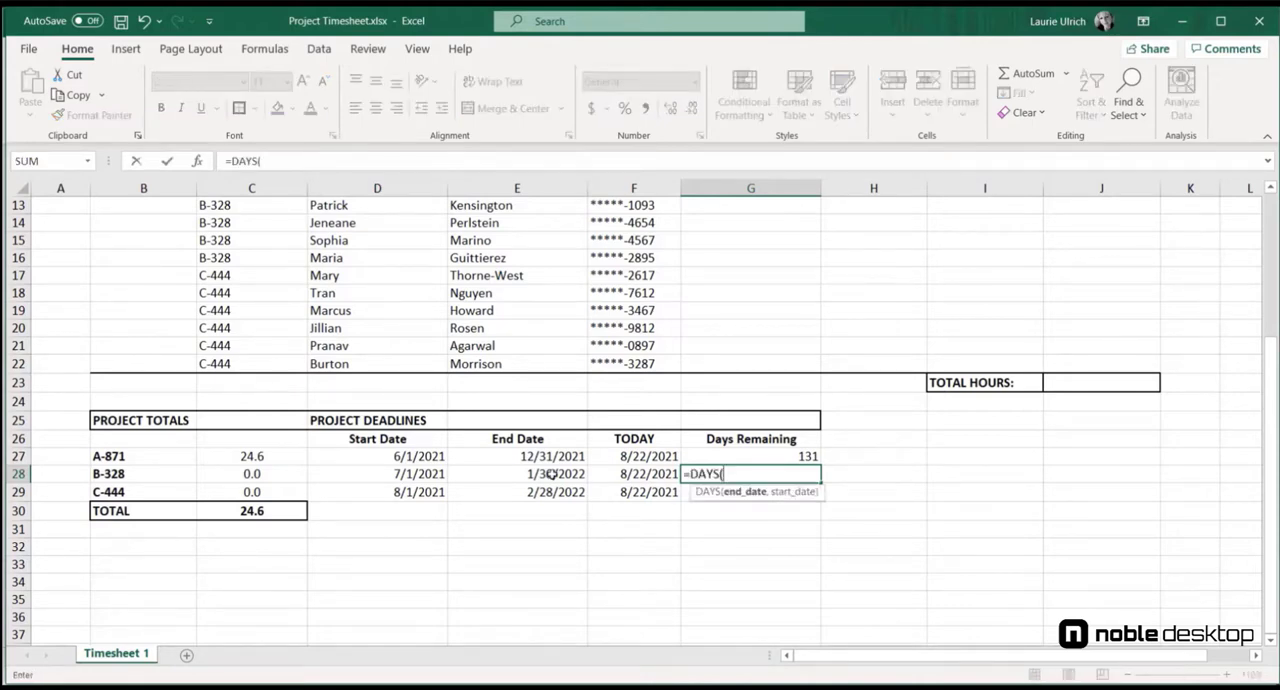
pyautogui.click(550, 474)
pyautogui.write(',')
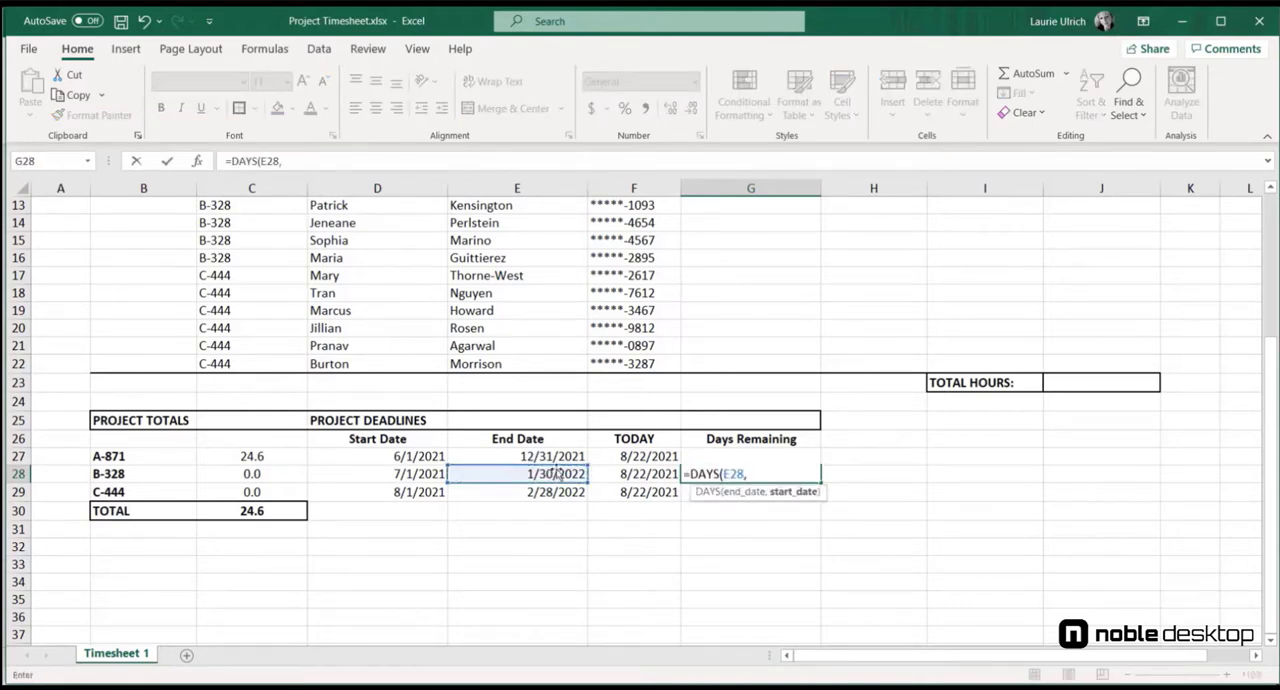
pyautogui.click(403, 474)
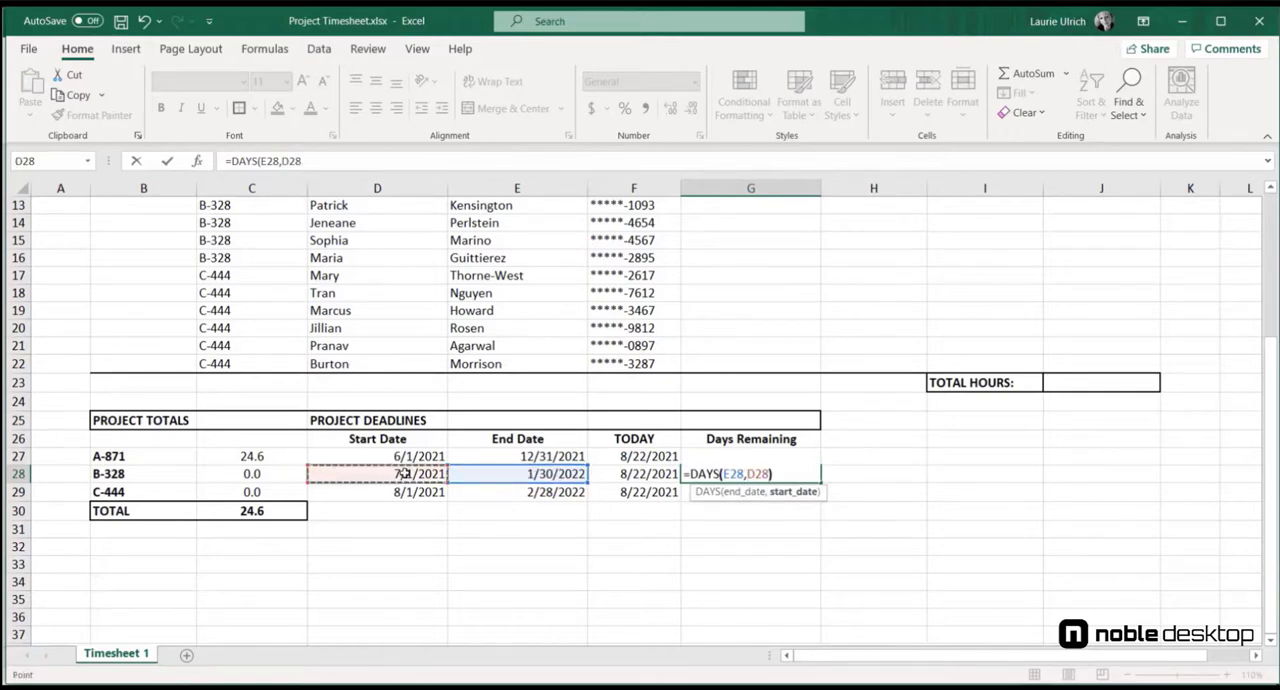
pyautogui.press('Return')
# Step: Fill in project C-444's Days Remaining in G29 with =DAYS(E29,D29)
pyautogui.write('=')
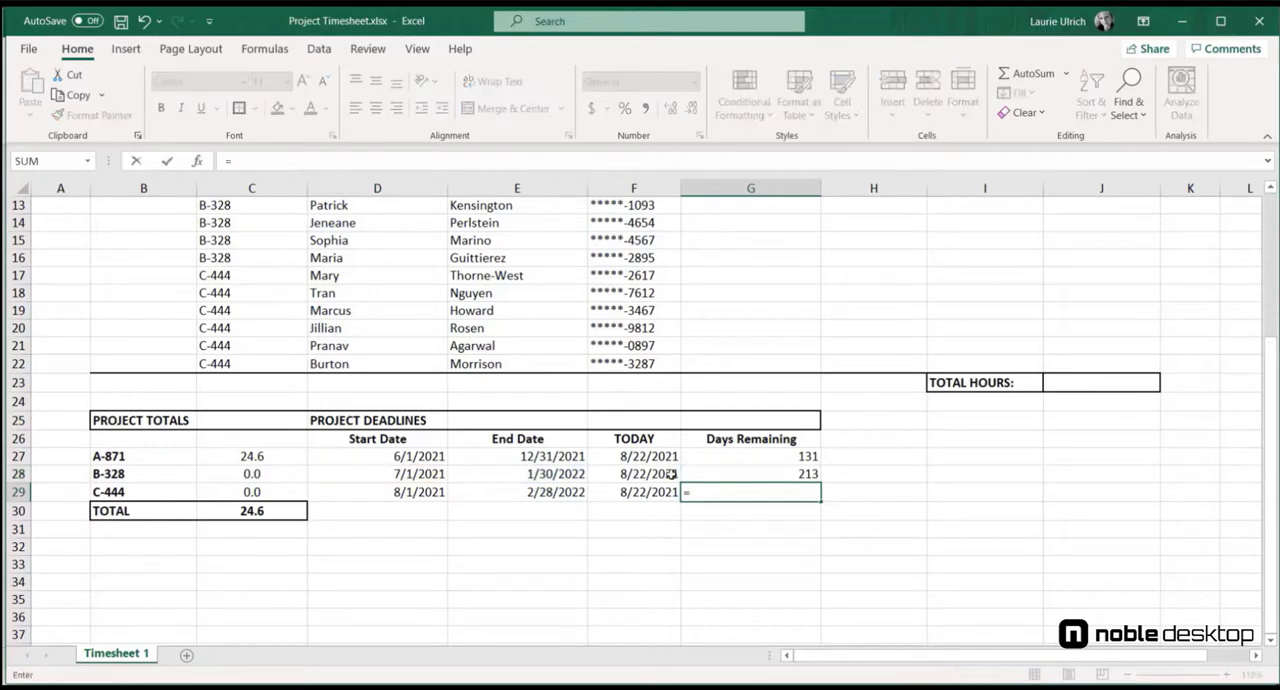
pyautogui.write('DAYS(')
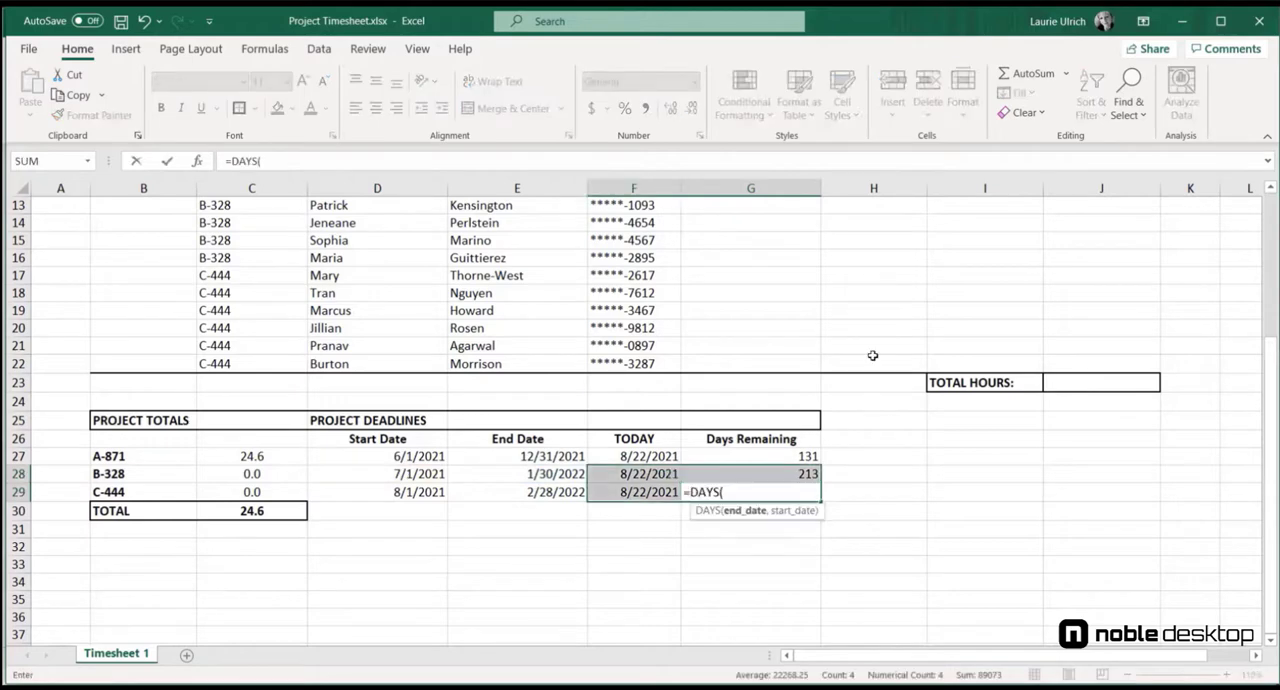
pyautogui.click(533, 489)
pyautogui.write(',')
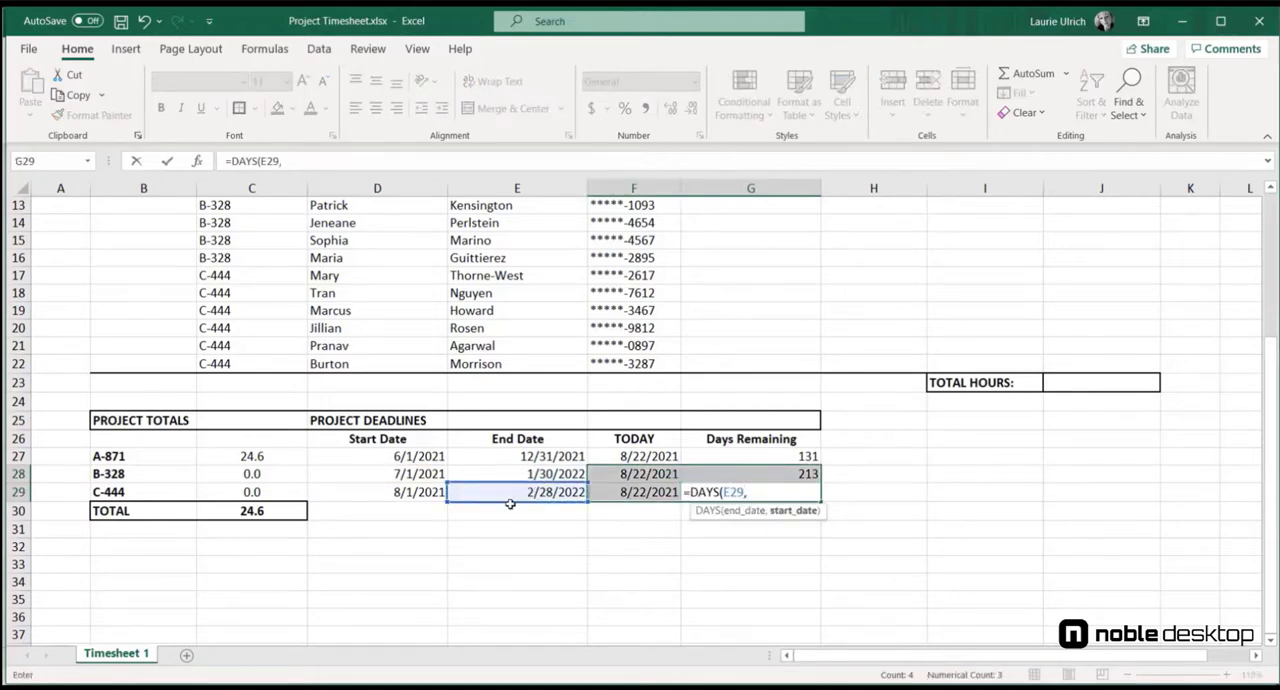
pyautogui.click(412, 491)
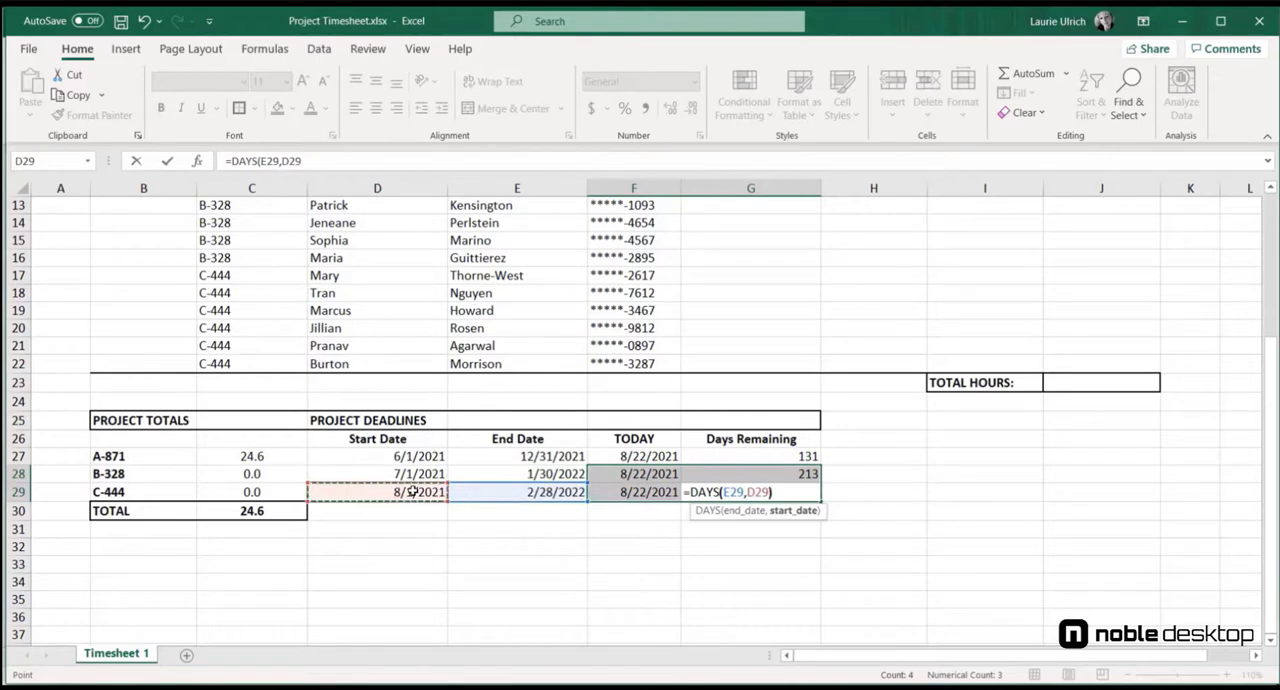
pyautogui.write(')')
pyautogui.press('Return')
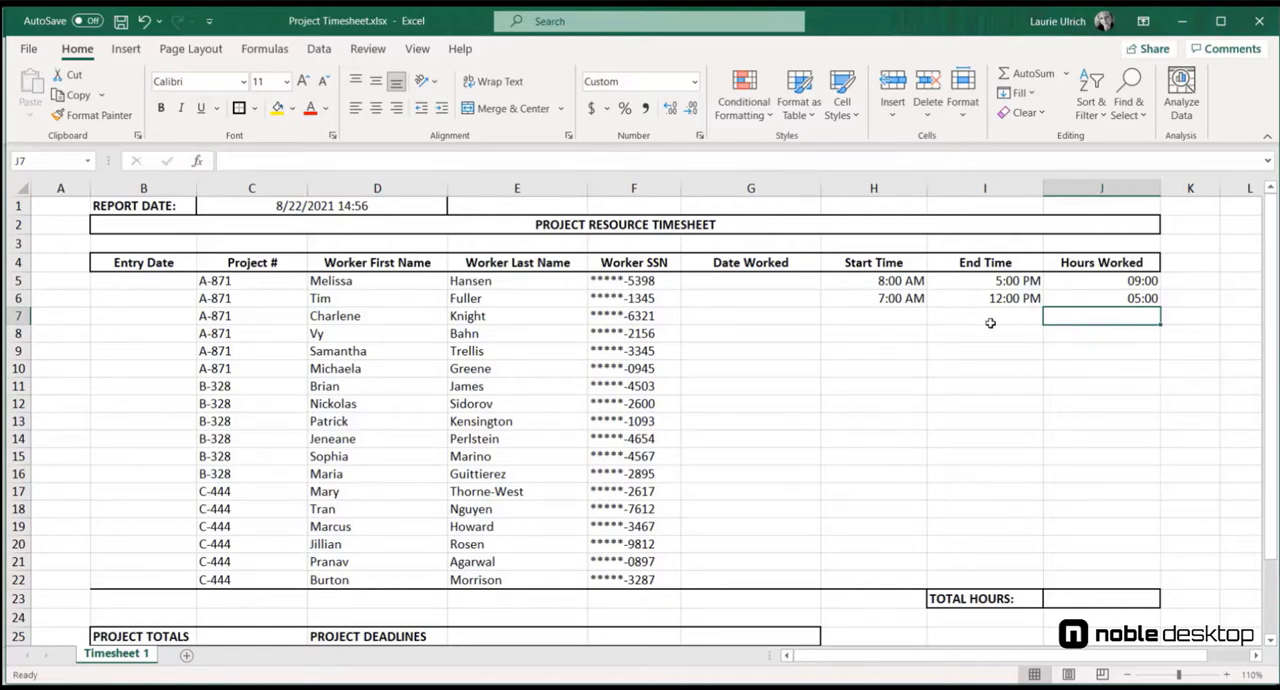
# Step: Enter a start time of 10 am in H7 and an end time of 6 PM in I7
pyautogui.click(891, 316)
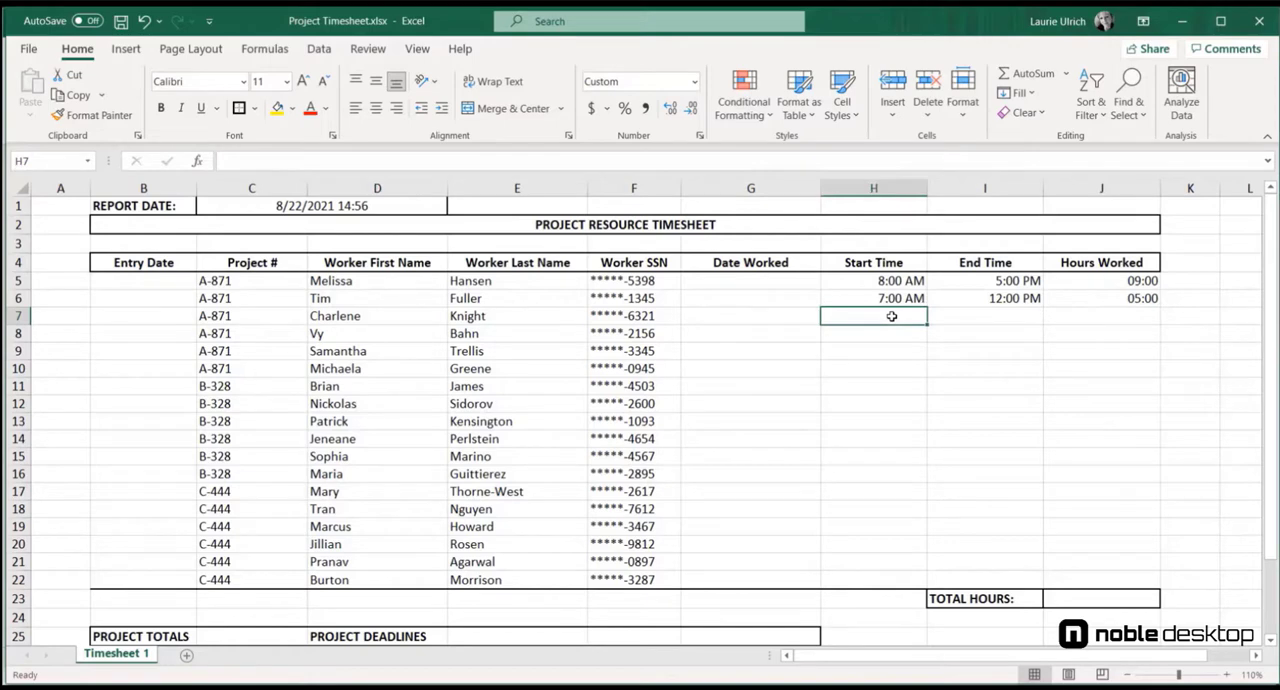
pyautogui.write('10 a')
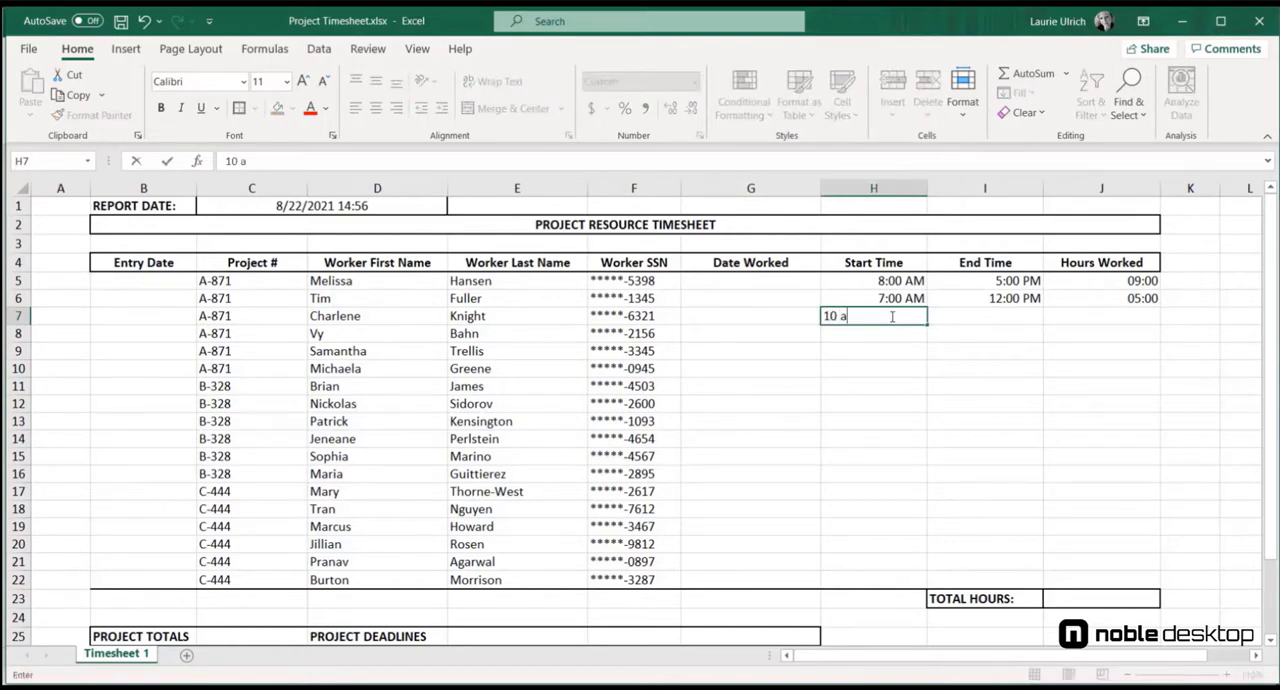
pyautogui.write('m')
pyautogui.press('Tab')
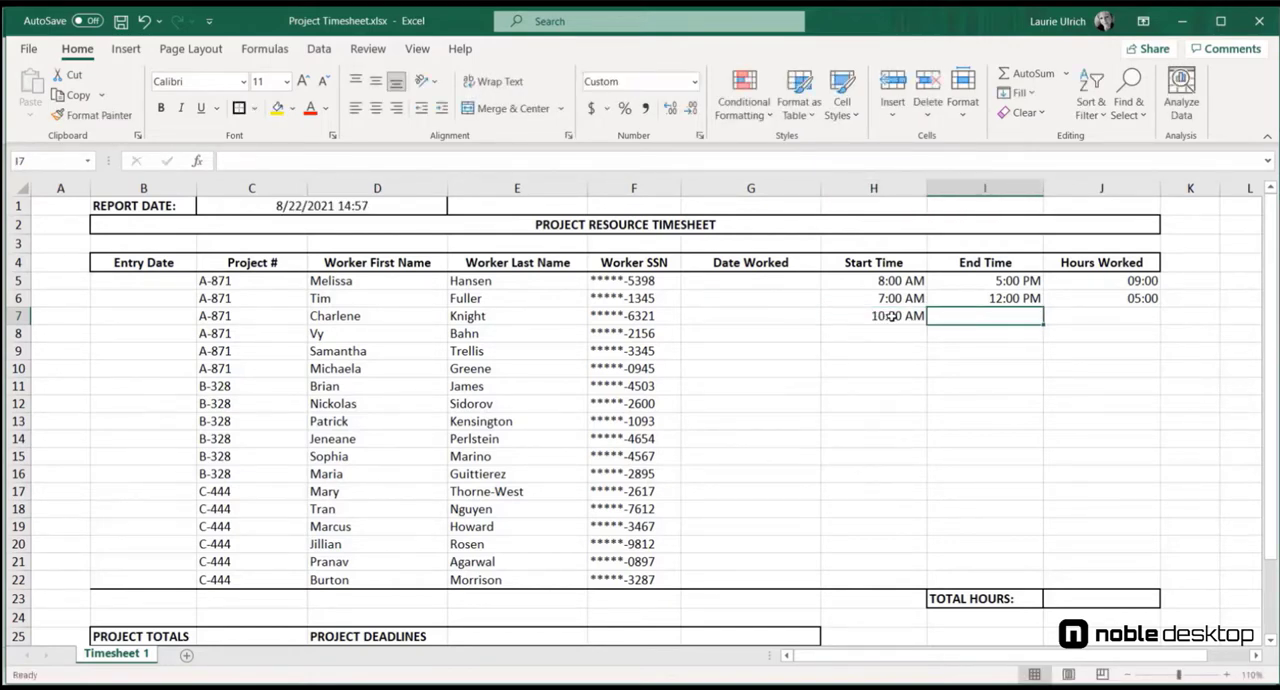
pyautogui.write('6 PM')
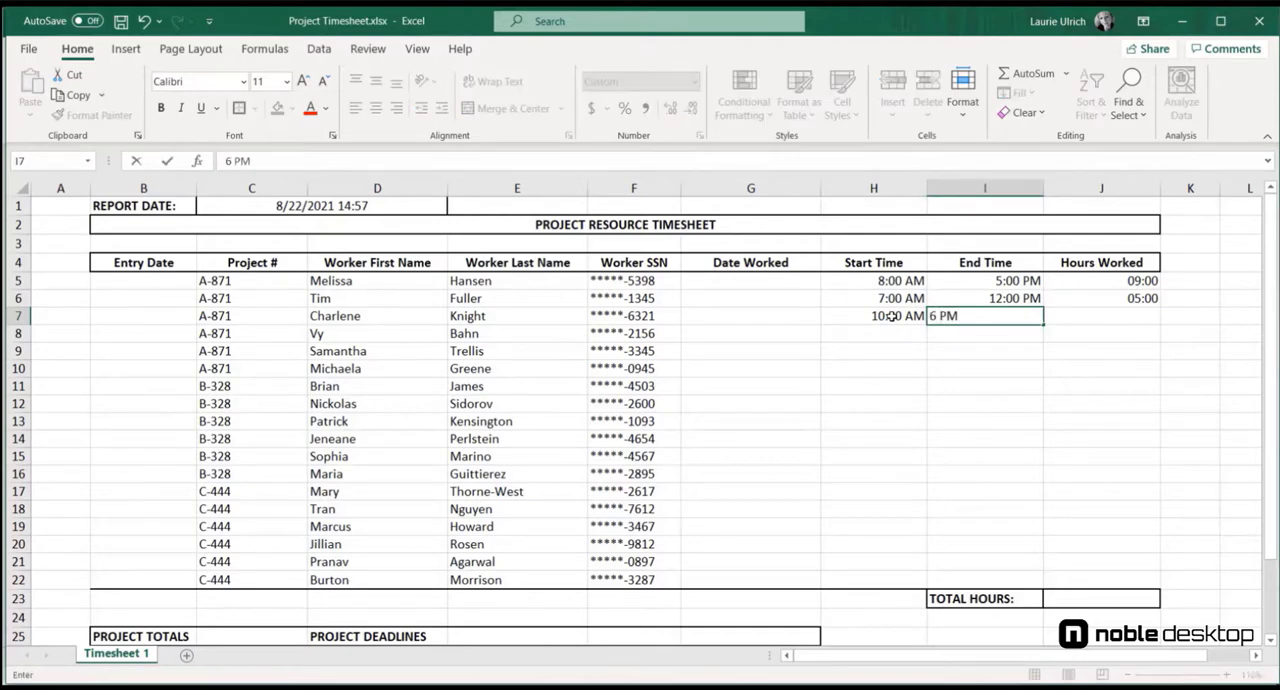
pyautogui.press('Return')
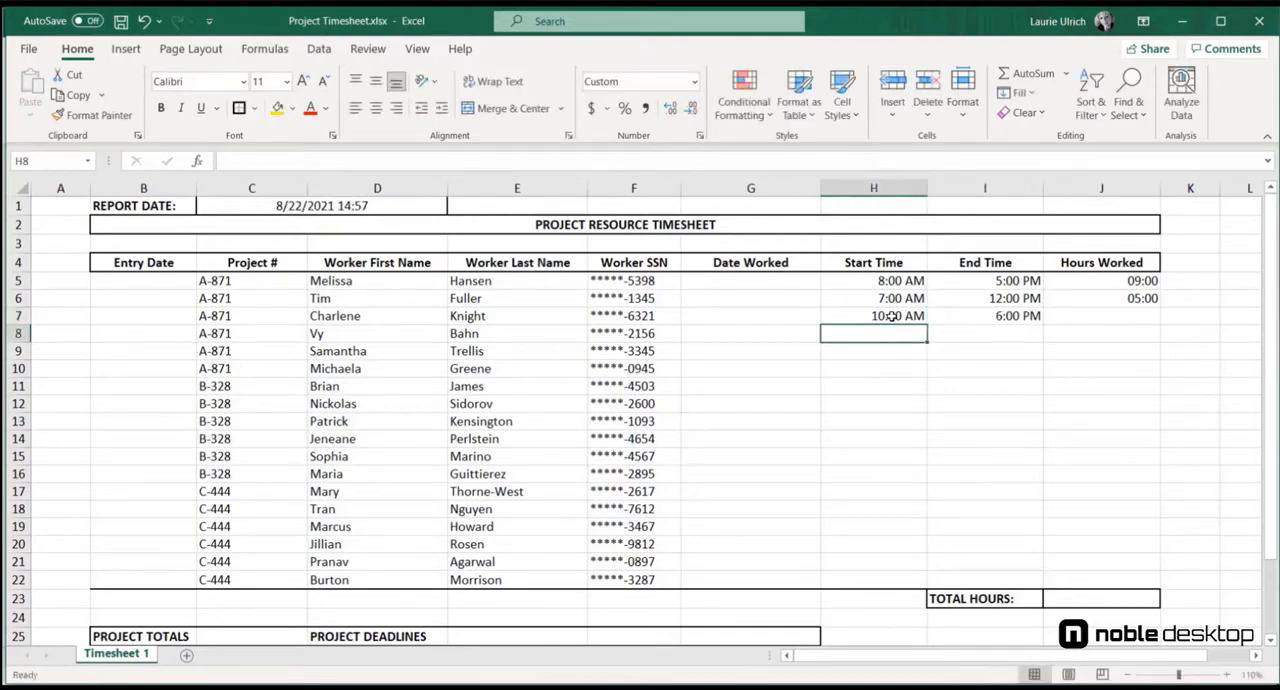
# Step: Calculate the Hours Worked in J7 from that row's end and start times with =(I7-H7)+12
pyautogui.doubleClick(1094, 318)
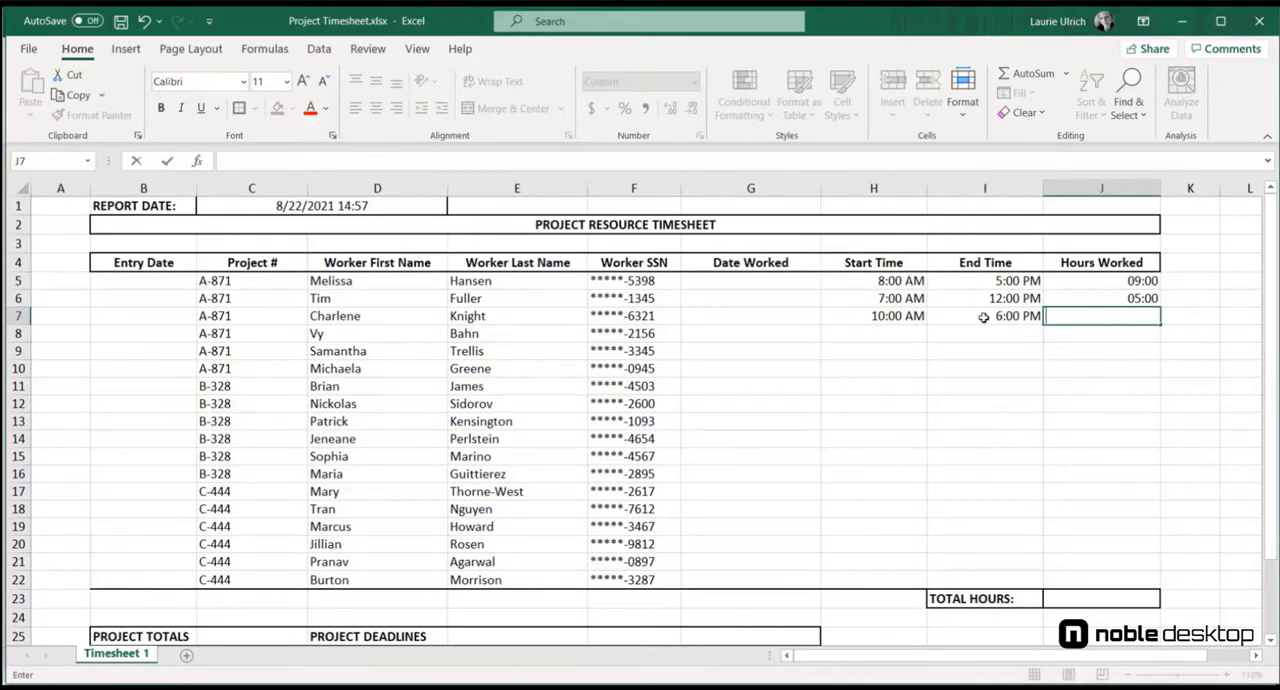
pyautogui.write('=')
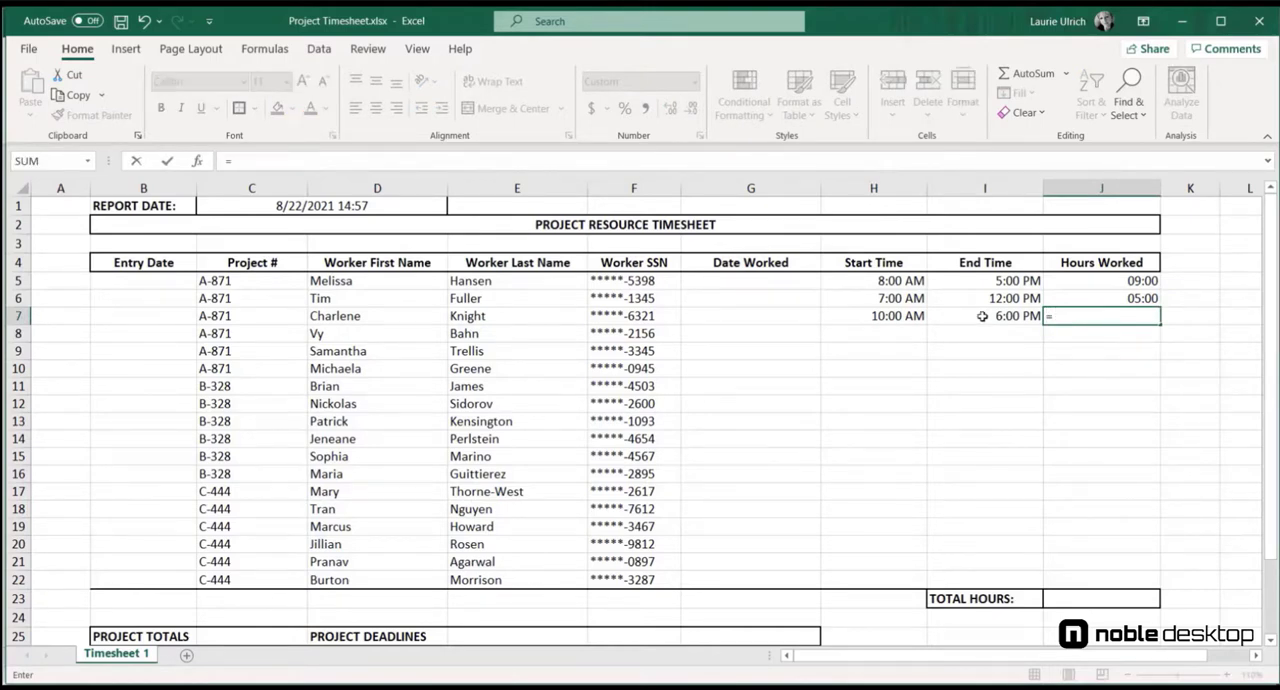
pyautogui.write('(')
pyautogui.click(991, 316)
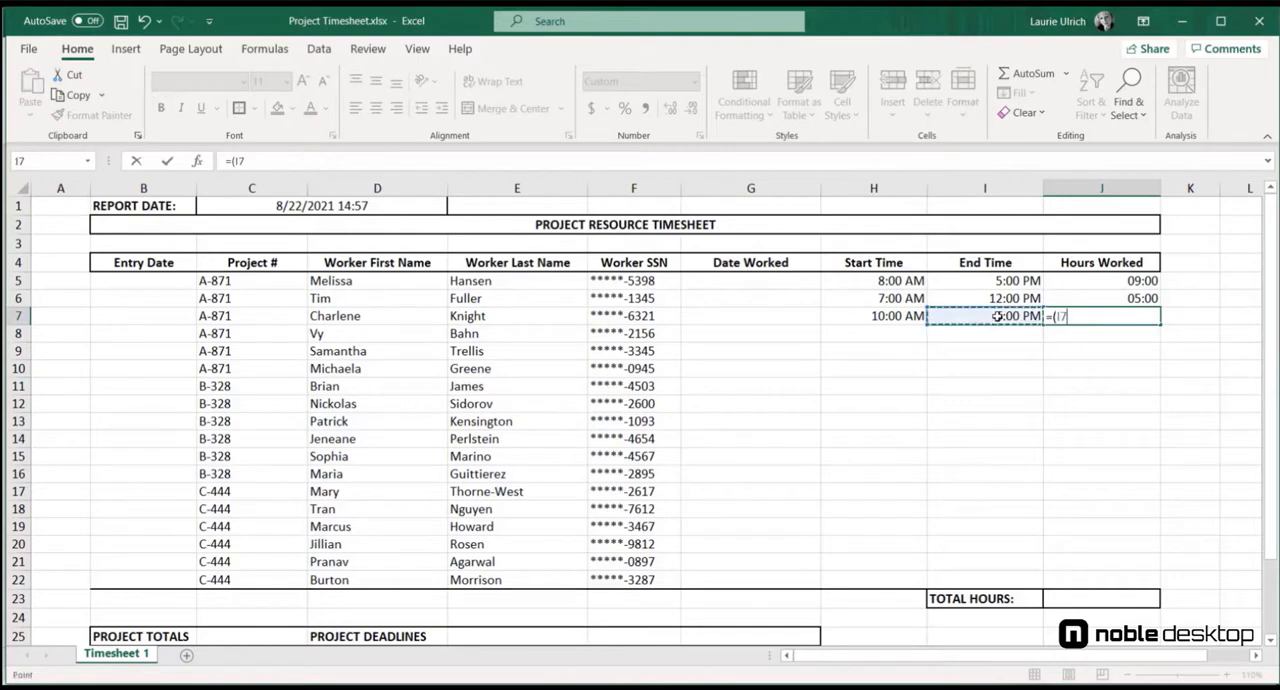
pyautogui.write('-')
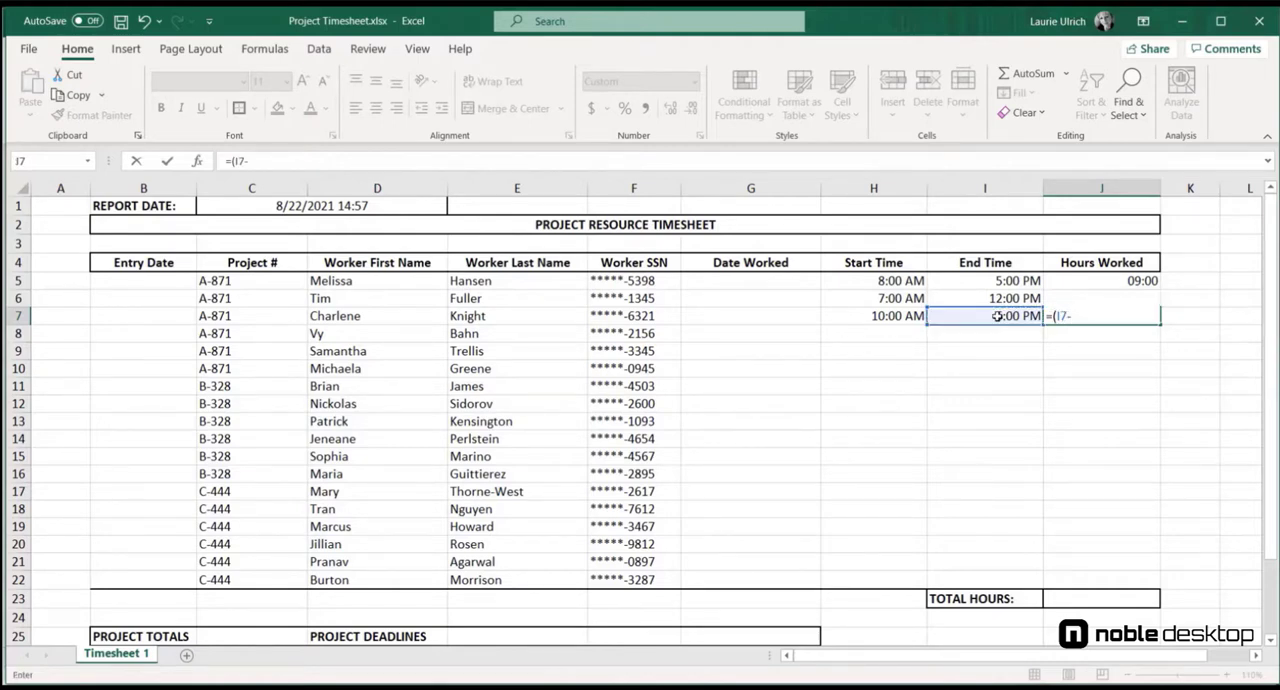
pyautogui.click(883, 316)
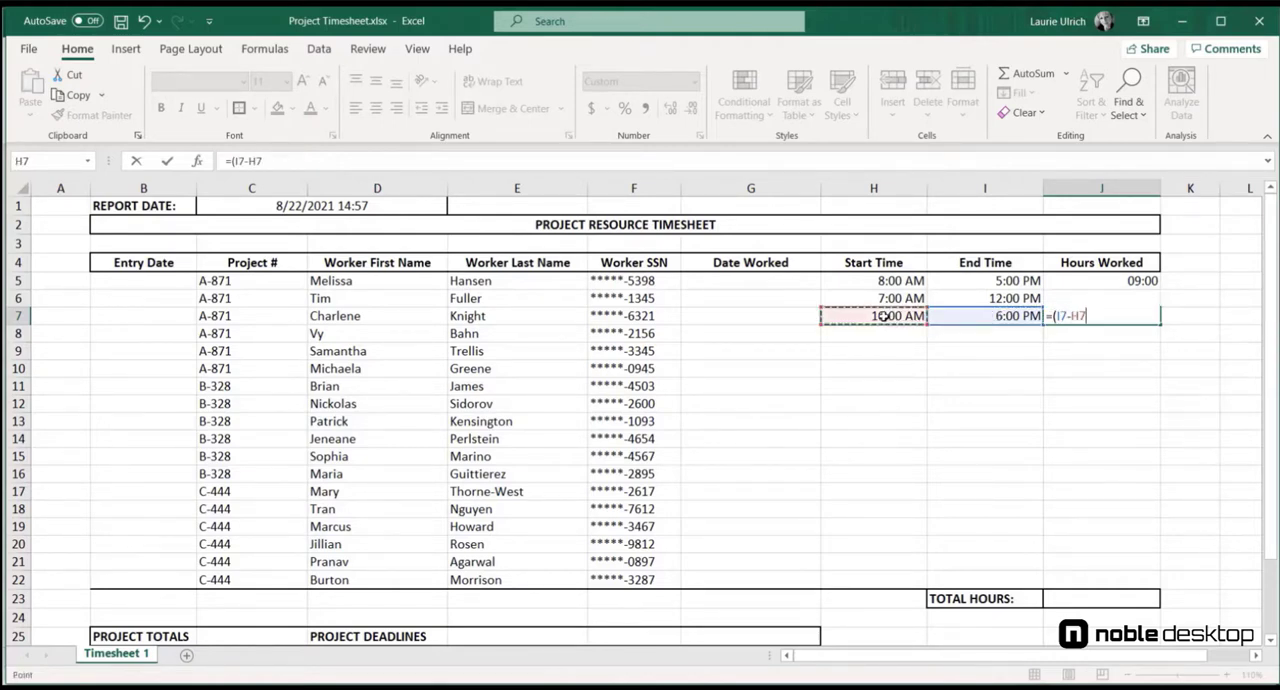
pyautogui.write(')+12')
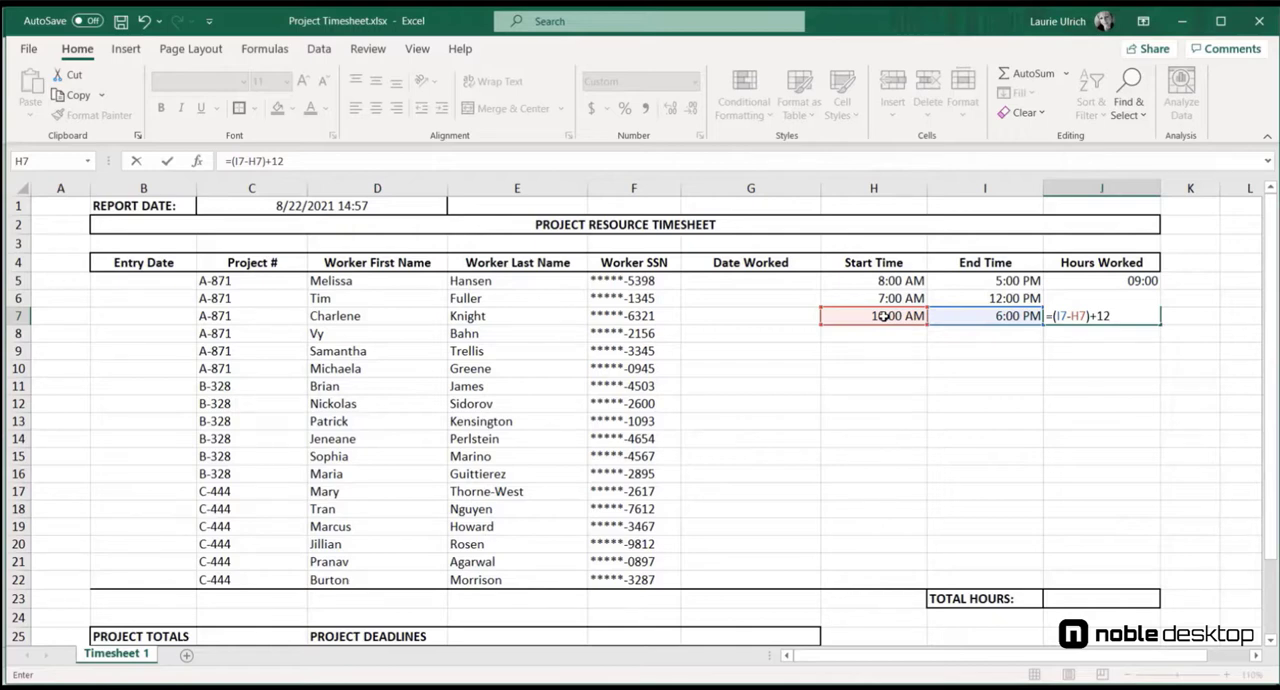
pyautogui.press('Return')
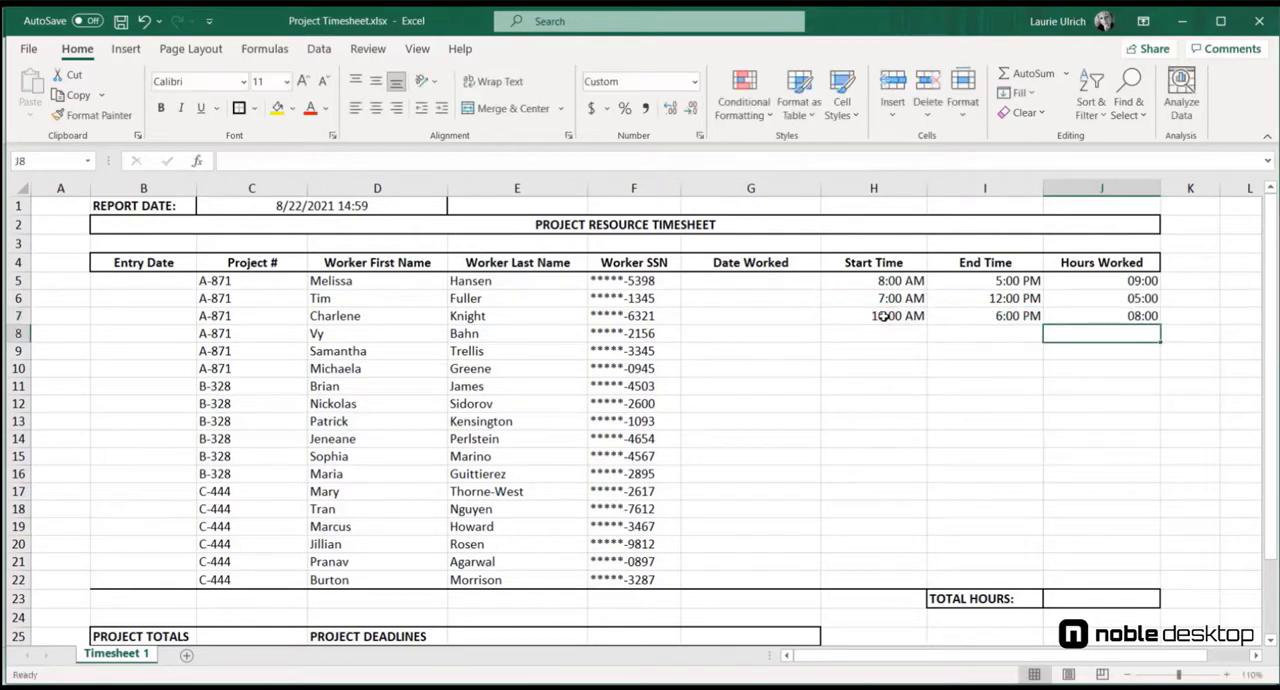